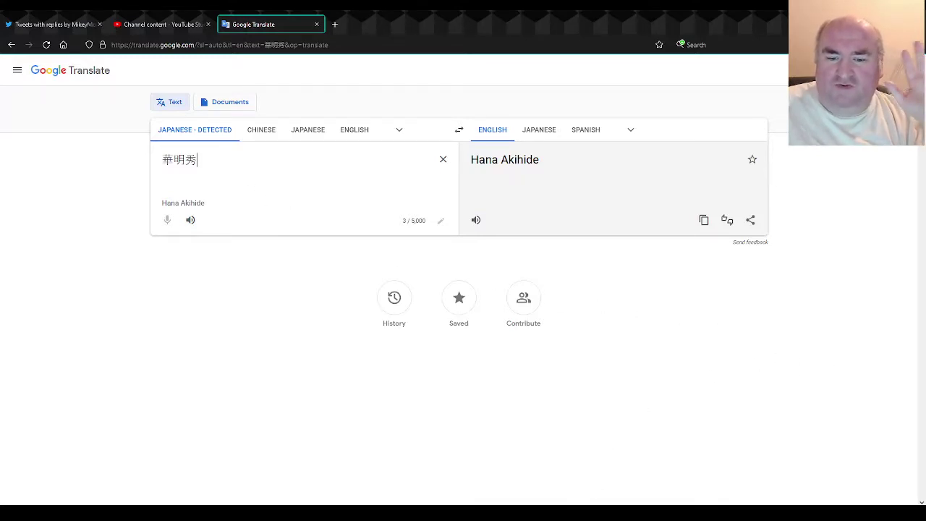
Open the recent project Andy, bringing up its menu scene
mouse_move(575, 513)
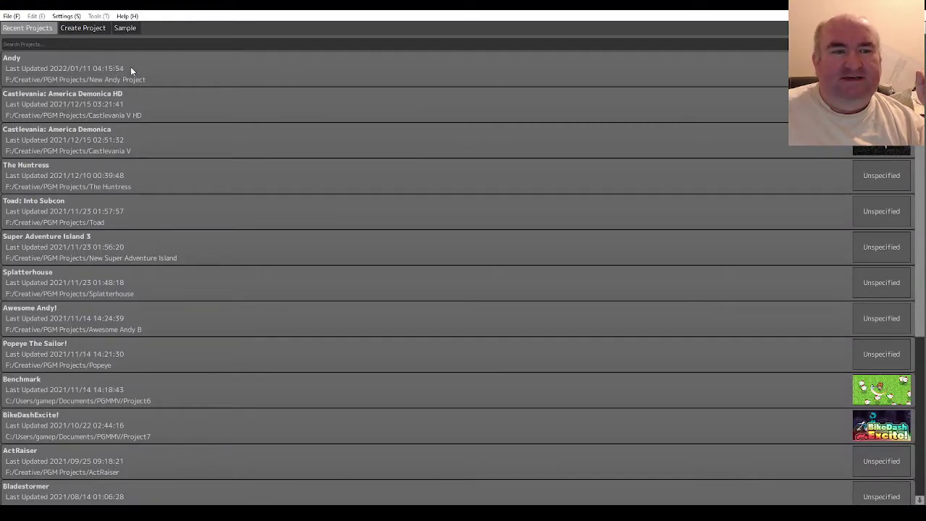
double_click(169, 70)
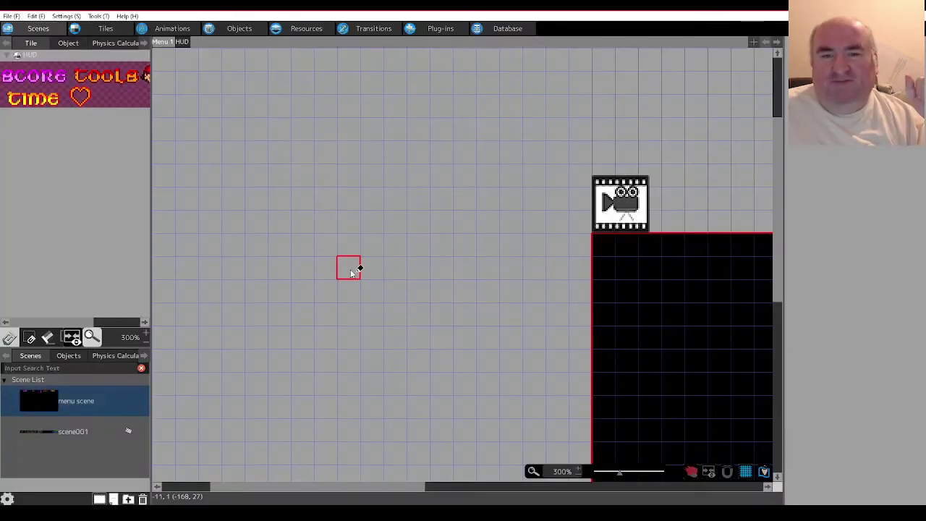
middle_drag(477, 310, 220, 236)
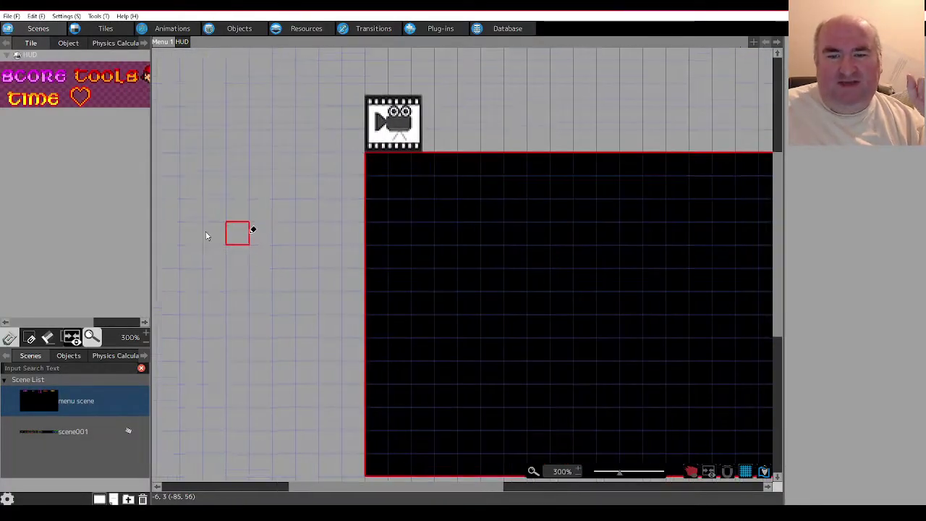
middle_drag(513, 315, 415, 279)
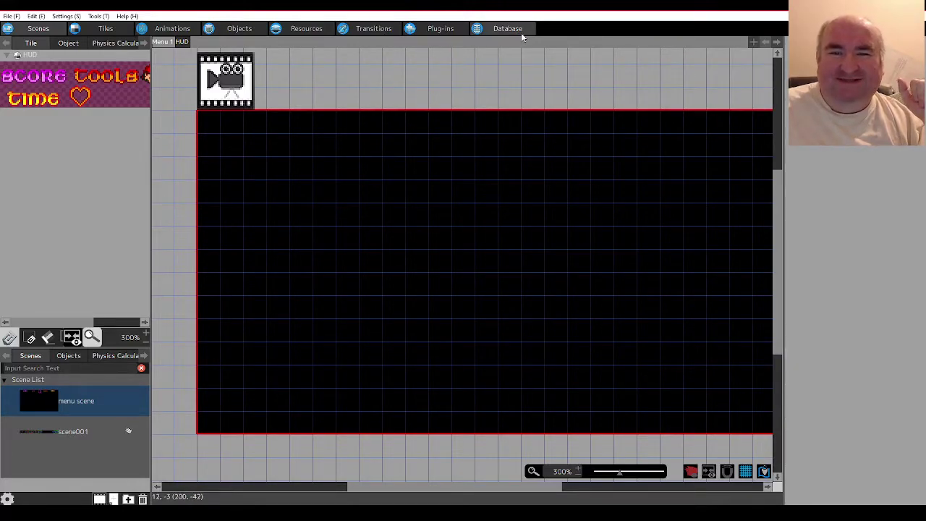
Review the project variables Minutes, Seconds and Countdown, including their default values and where they are used
click(306, 29)
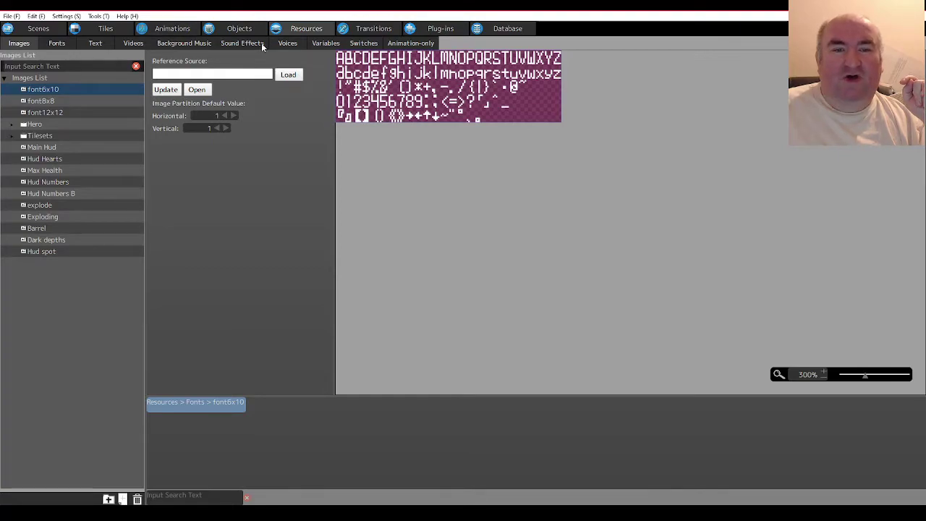
click(331, 45)
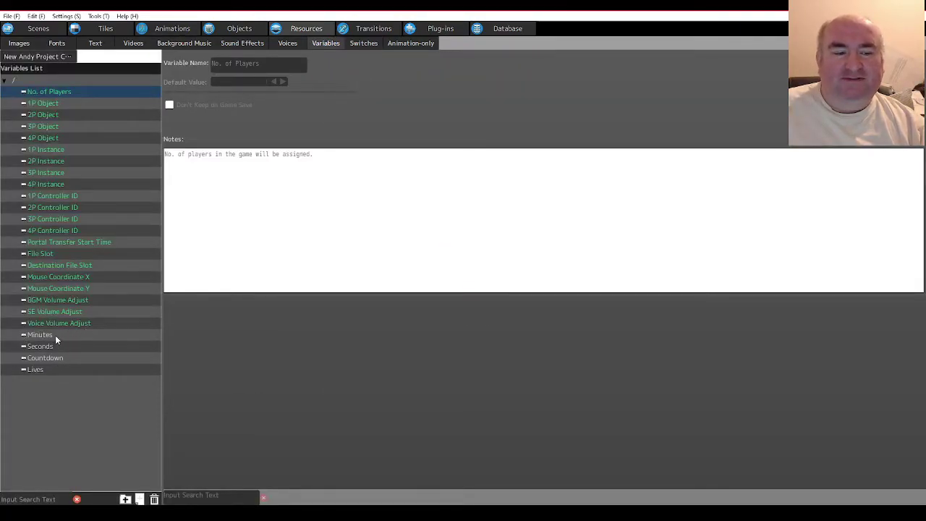
click(55, 335)
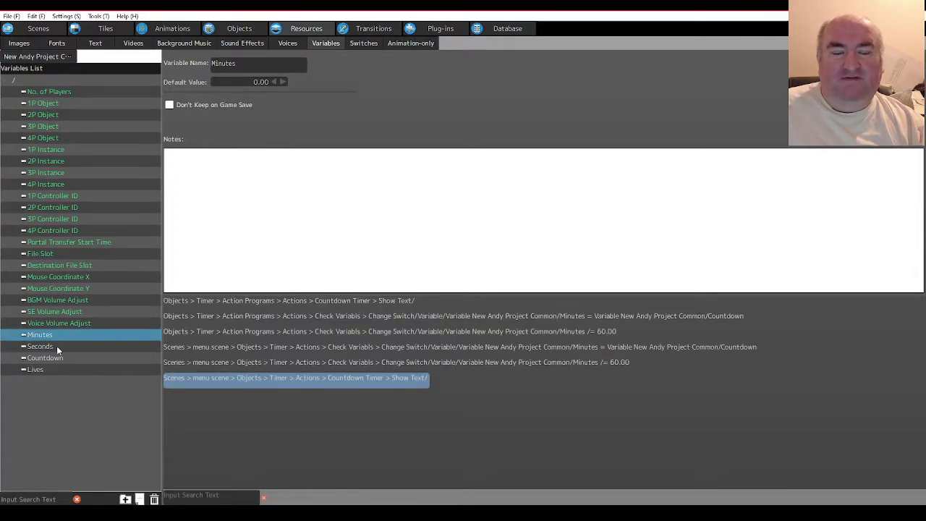
click(56, 346)
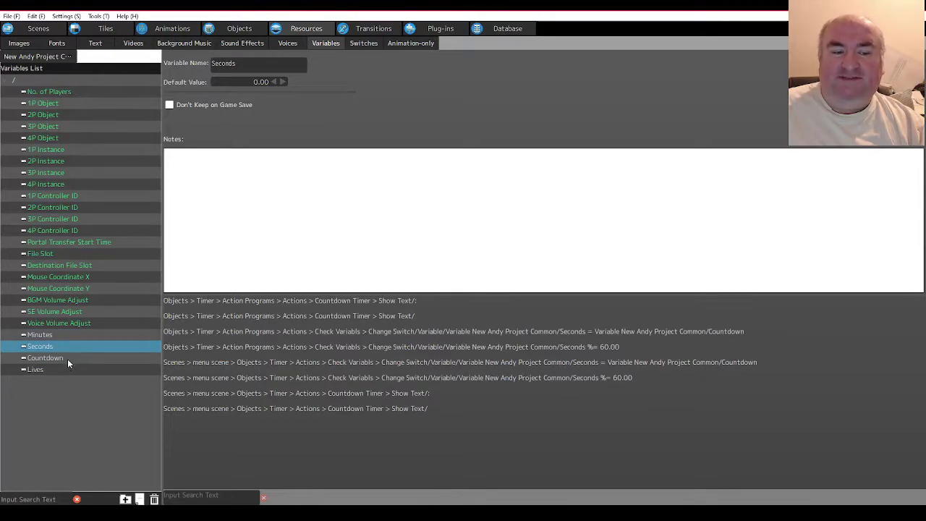
click(67, 358)
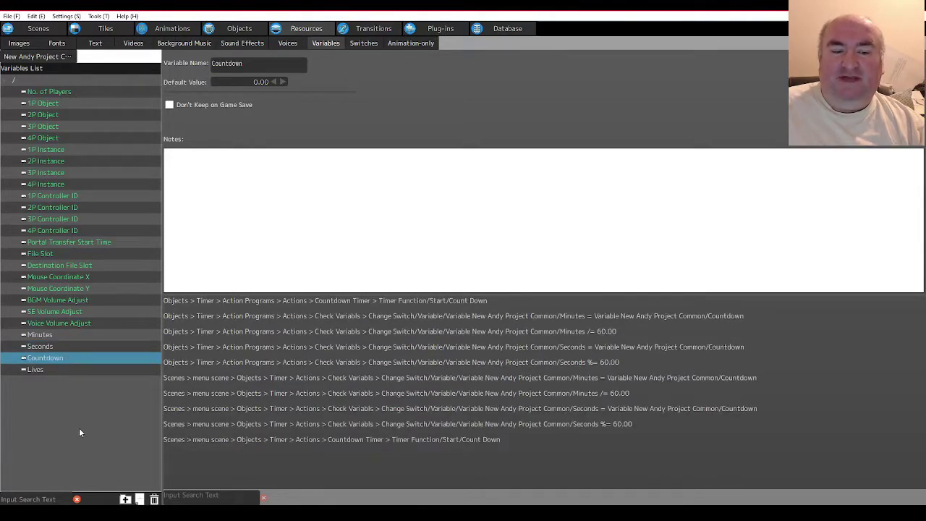
Inspect the Hud node animation's Minutes, colon and Seconds connection points and their positions
click(167, 30)
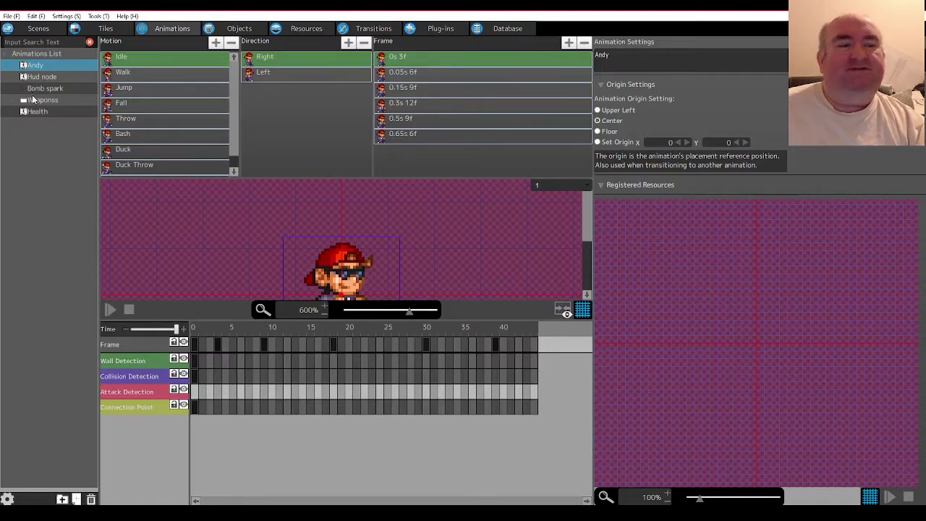
click(38, 77)
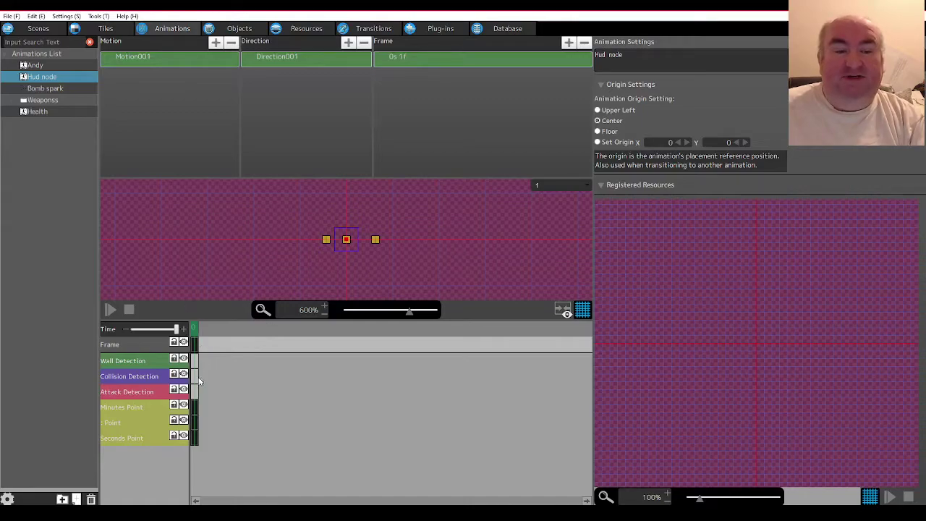
click(129, 407)
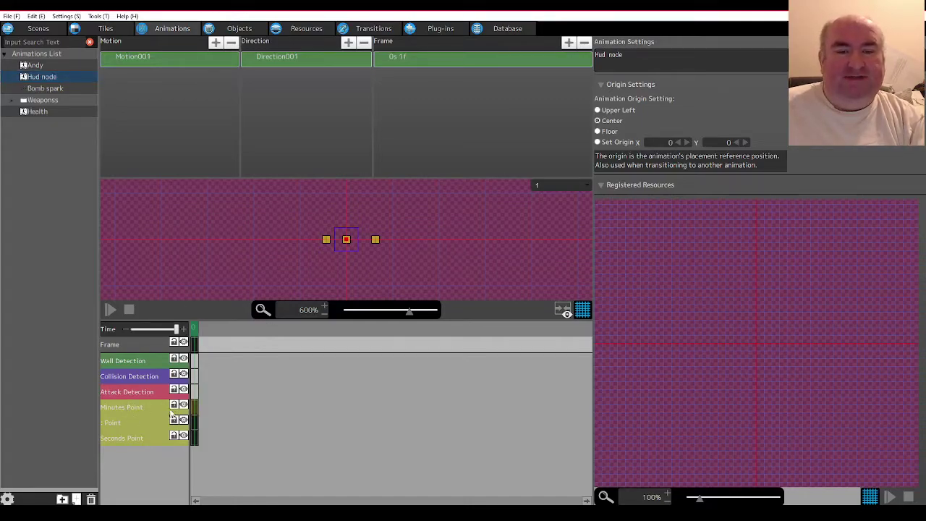
click(193, 409)
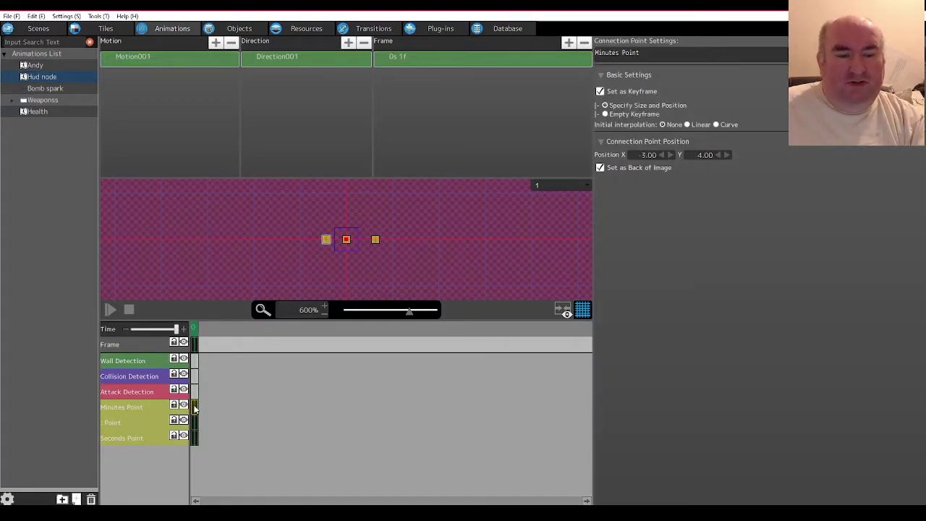
click(194, 424)
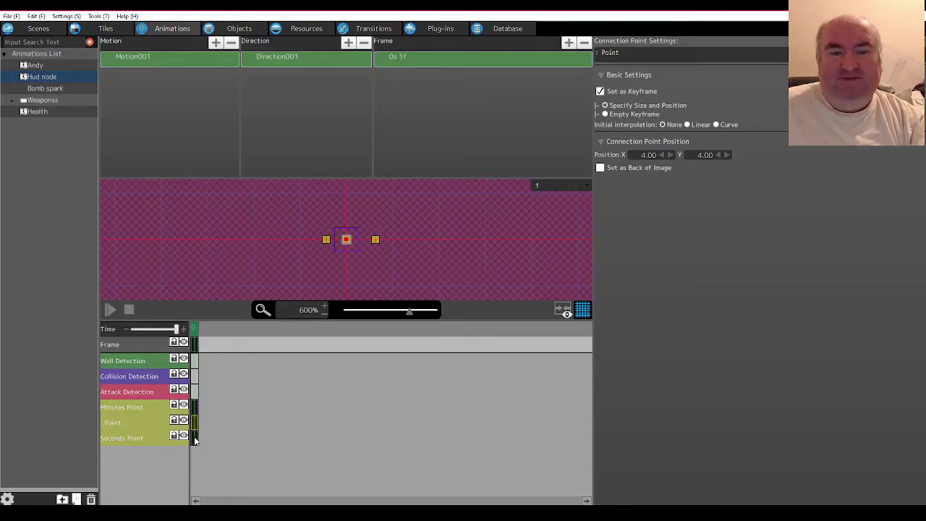
click(194, 439)
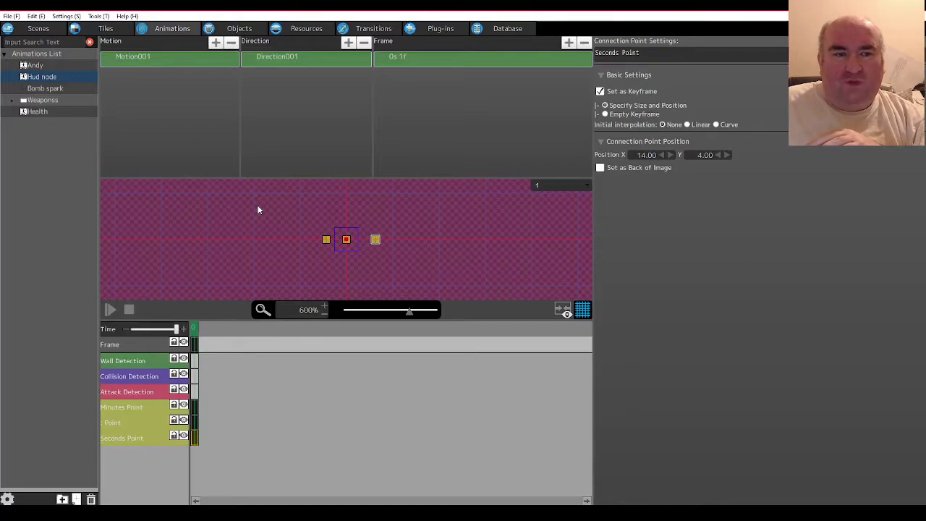
Raise the opacity of the Hud node animation's only frame to 255 to reveal its square, and return it to 0
click(39, 28)
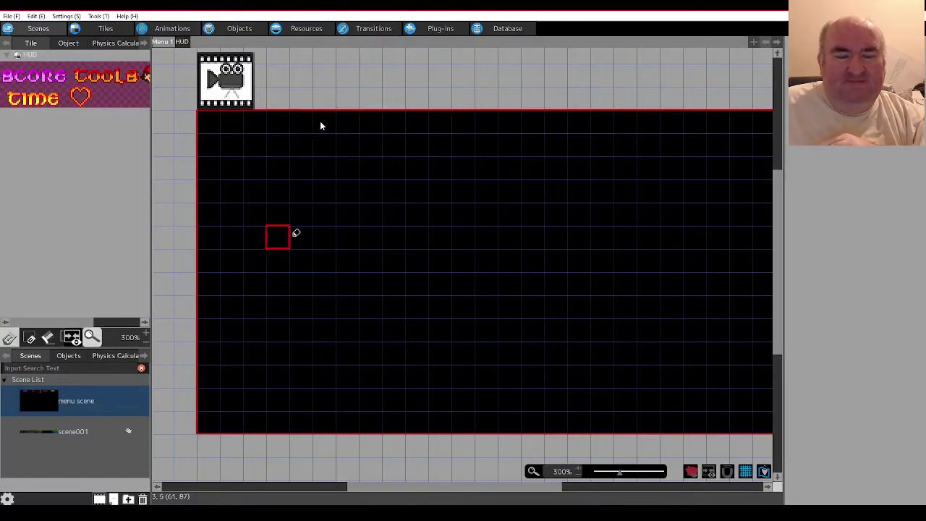
click(172, 28)
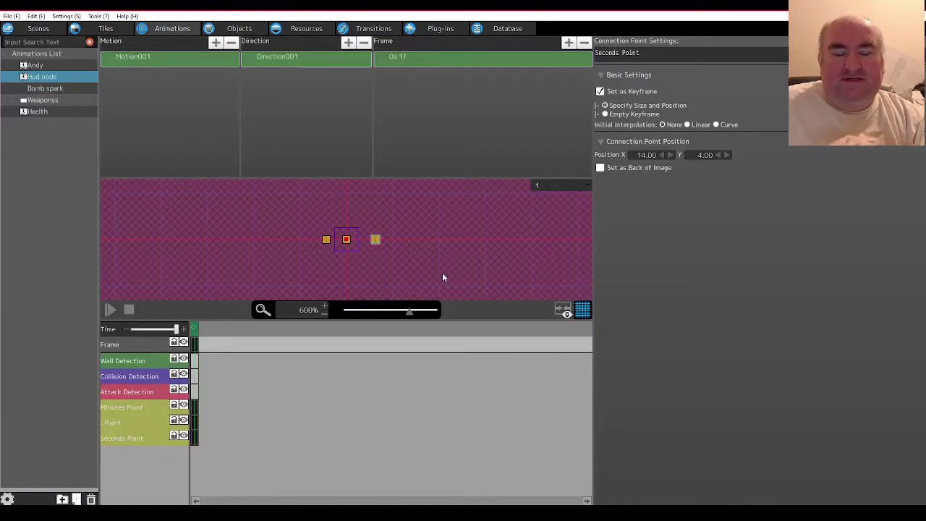
click(391, 61)
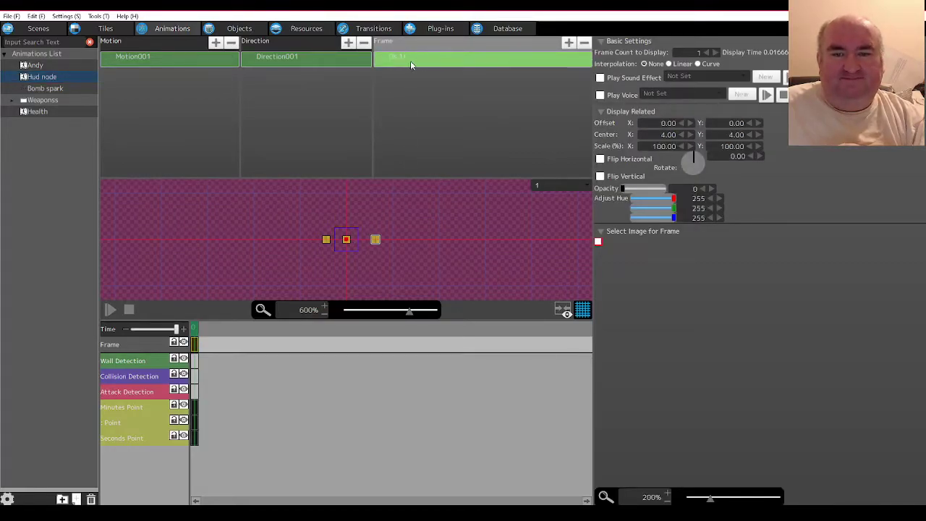
drag(623, 189, 674, 188)
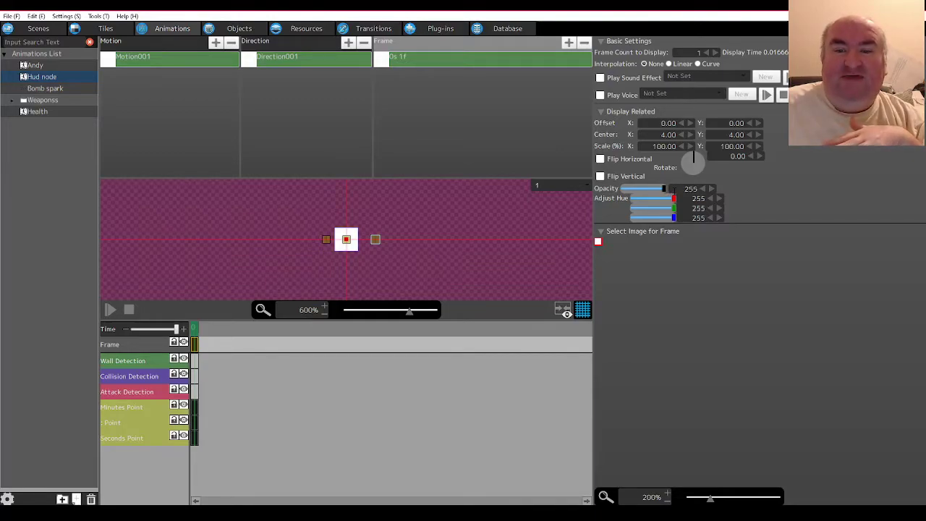
drag(672, 189, 563, 191)
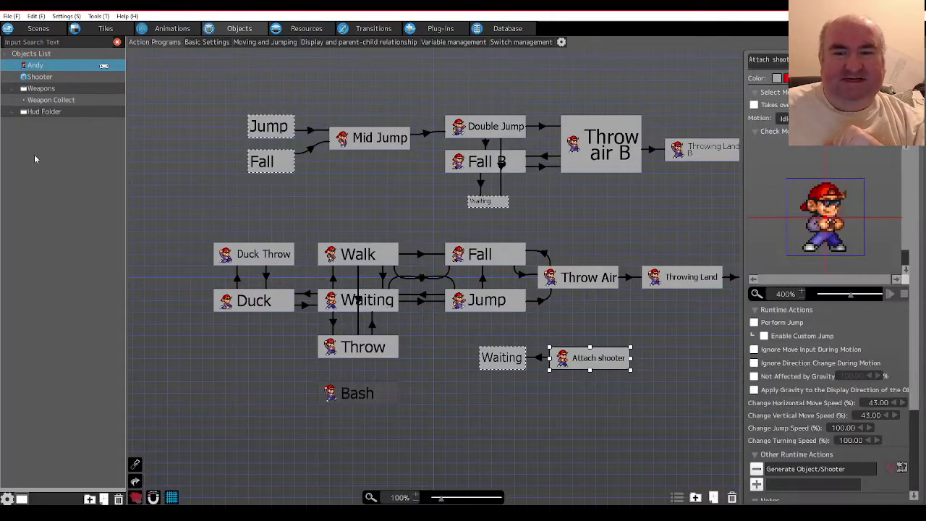
Examine the Timer Function settings in the Countdown Timer action of the Timer object in Hud Folder
click(12, 113)
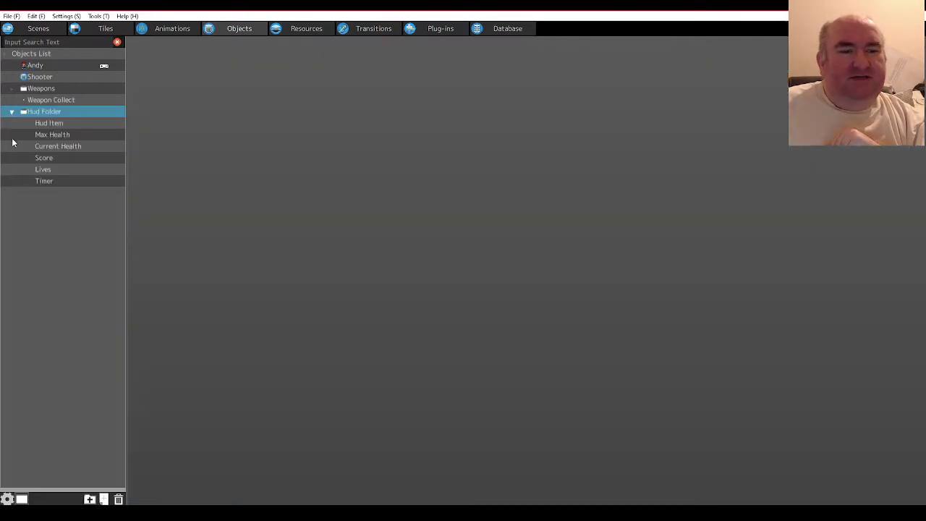
click(52, 183)
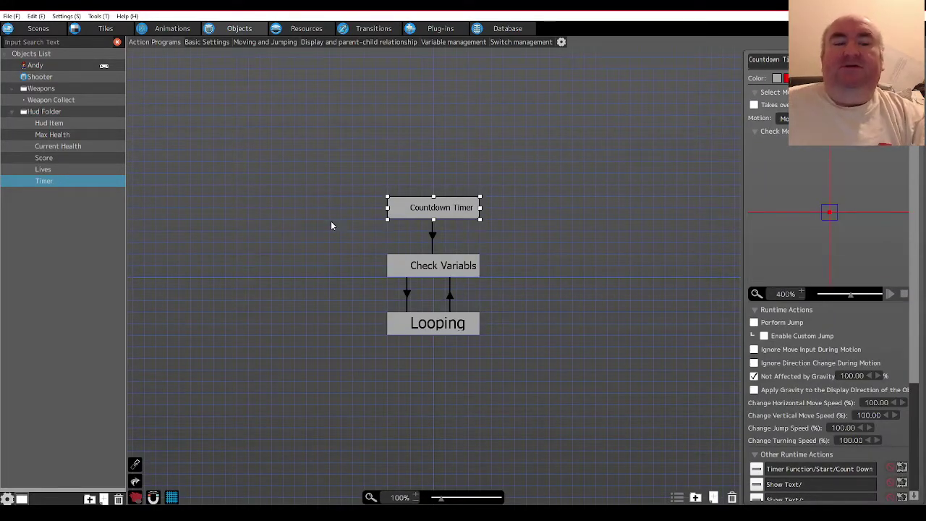
middle_drag(321, 219, 309, 193)
click(418, 182)
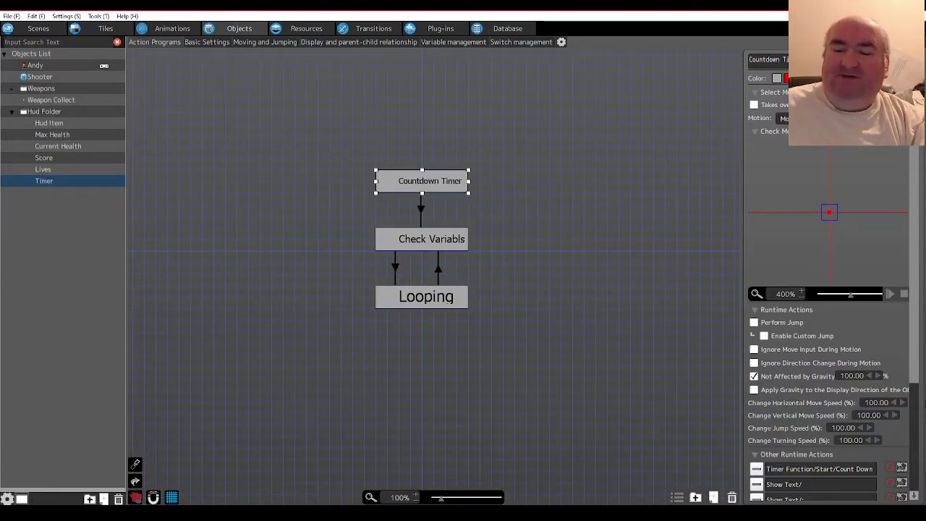
scroll(825, 390, down, 2)
click(793, 392)
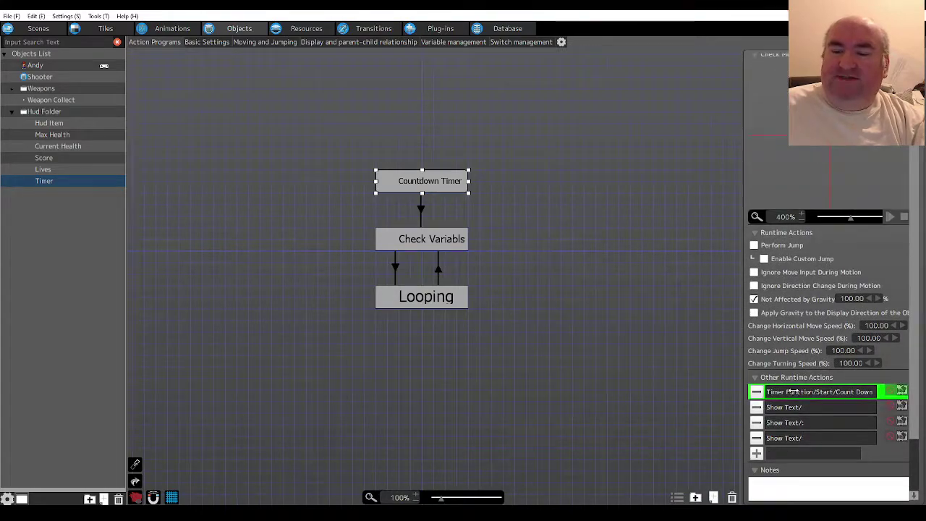
double_click(793, 391)
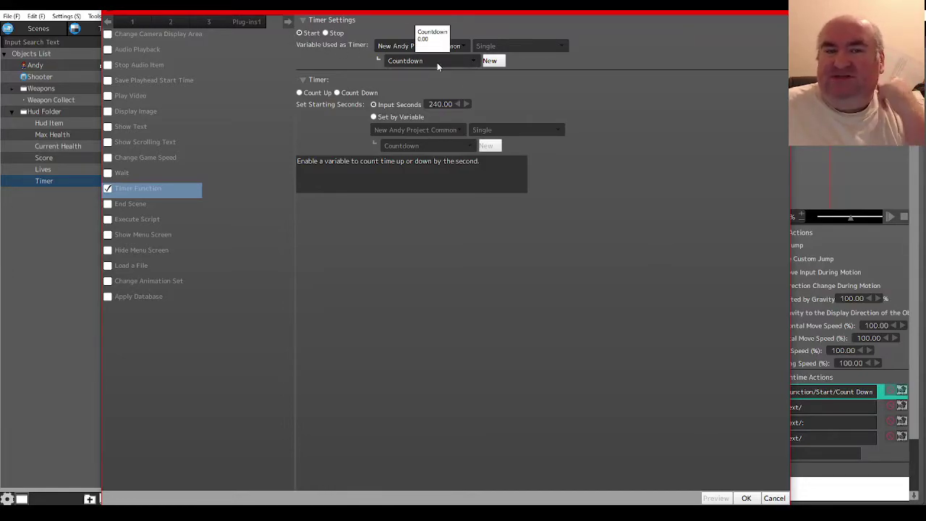
click(348, 92)
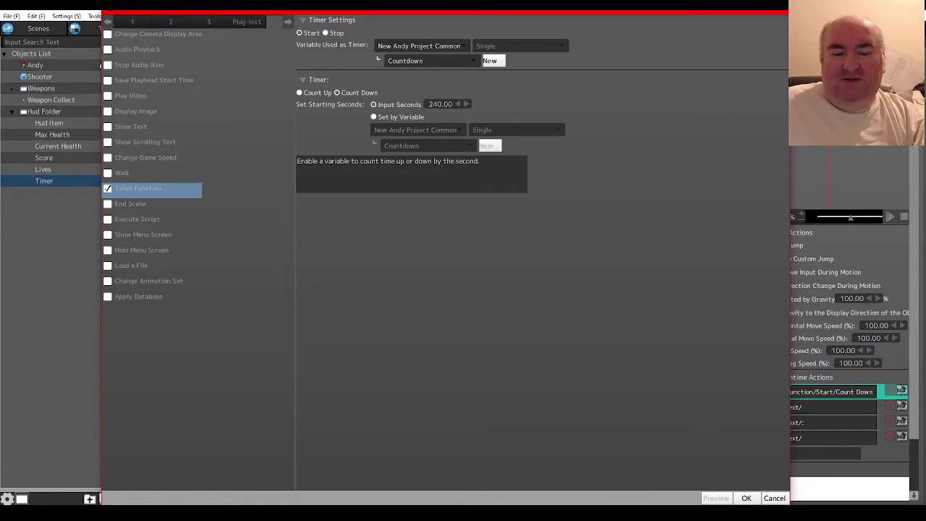
Switch to Calculator to multiply 60 by 4 as a check of the starting seconds, and accept the timer settings
key(super)
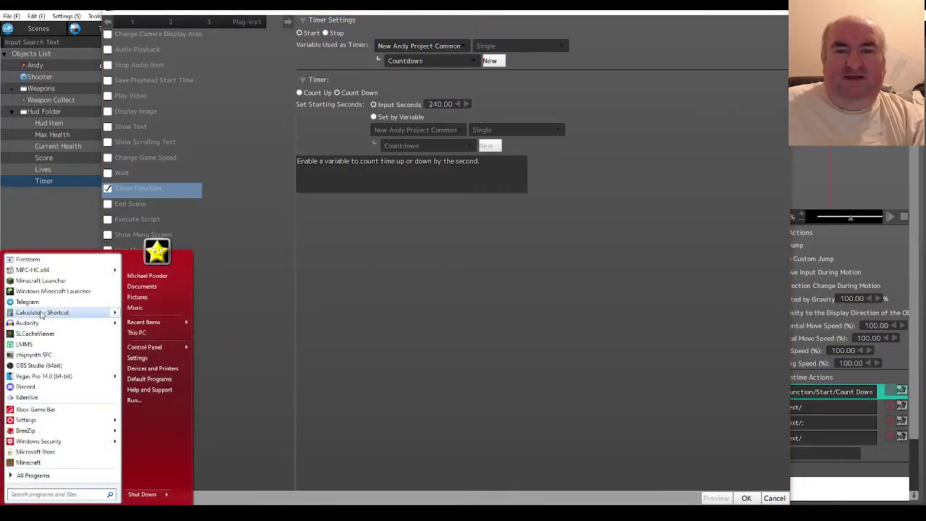
mouse_move(42, 314)
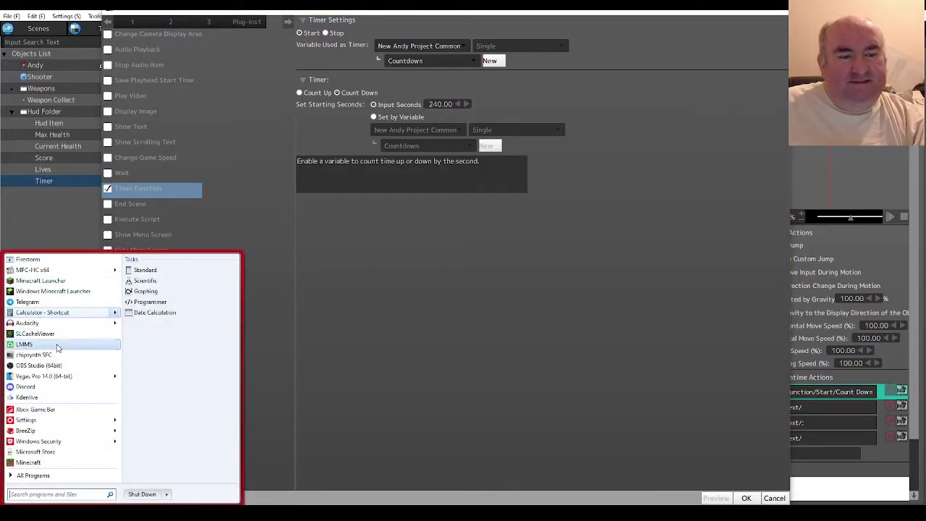
click(40, 312)
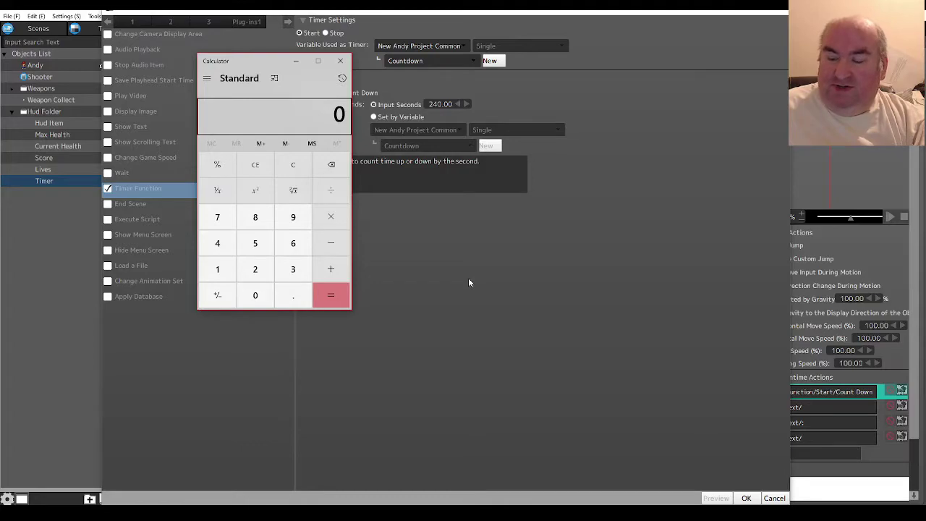
text(60)
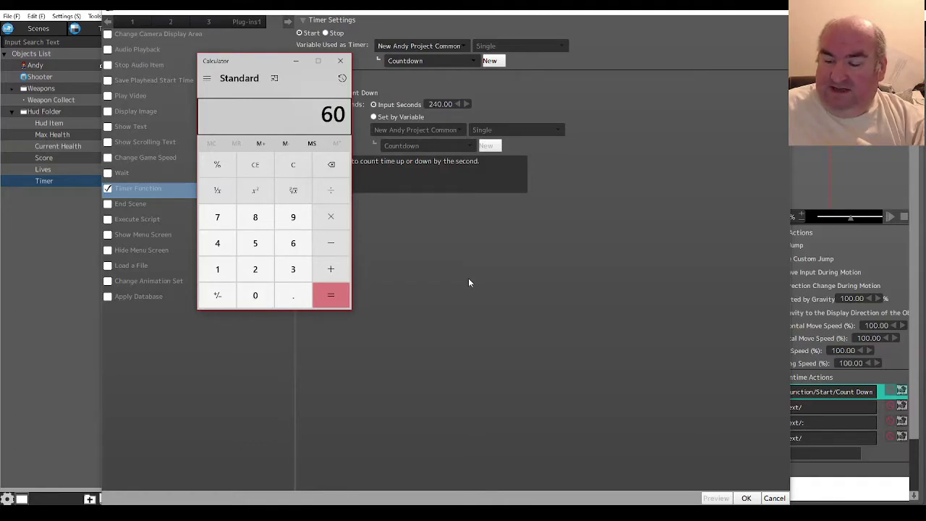
text(*4)
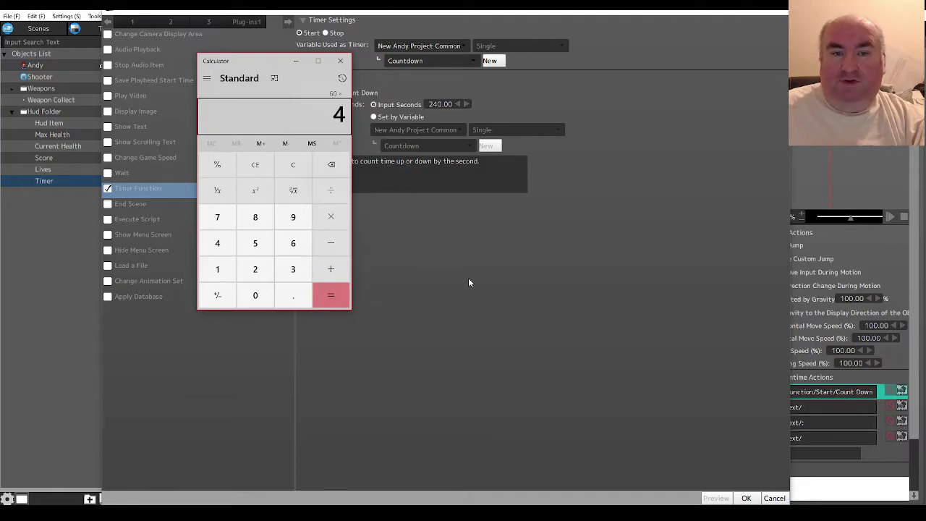
key(Return)
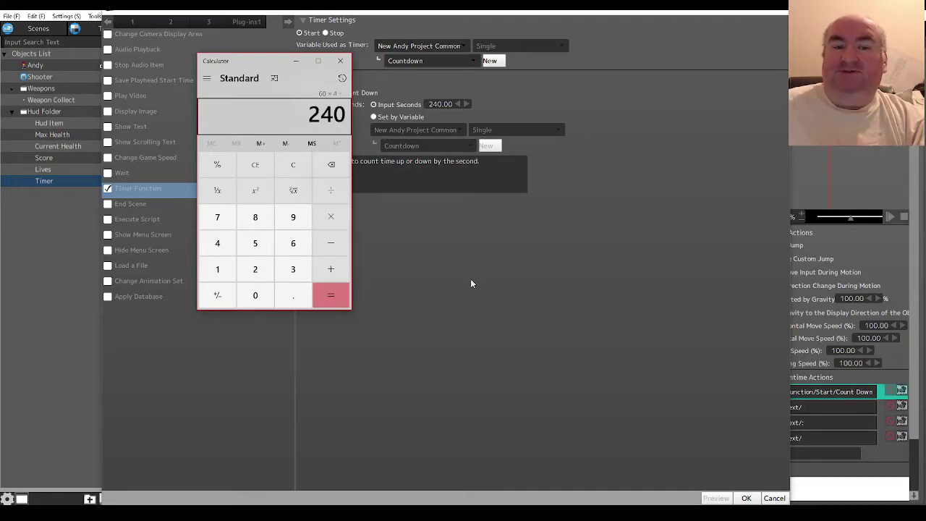
click(551, 280)
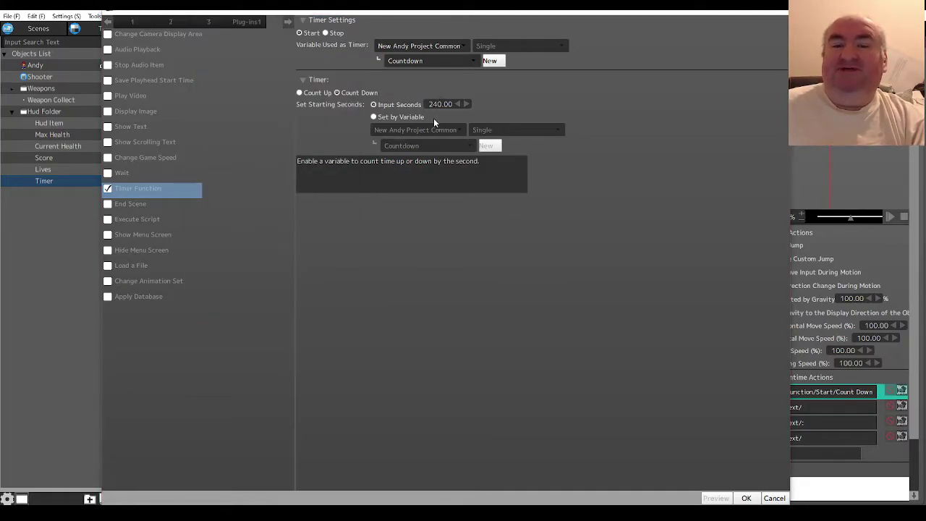
click(747, 499)
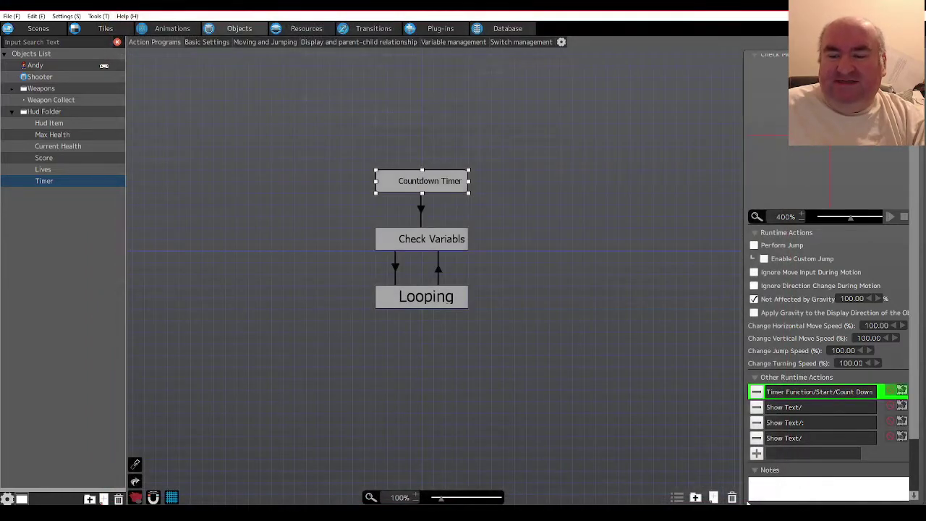
Examine the first Show Text action of Countdown Timer, covering its Minutes variable, Hud Numbers font, digit count and text display area
double_click(811, 407)
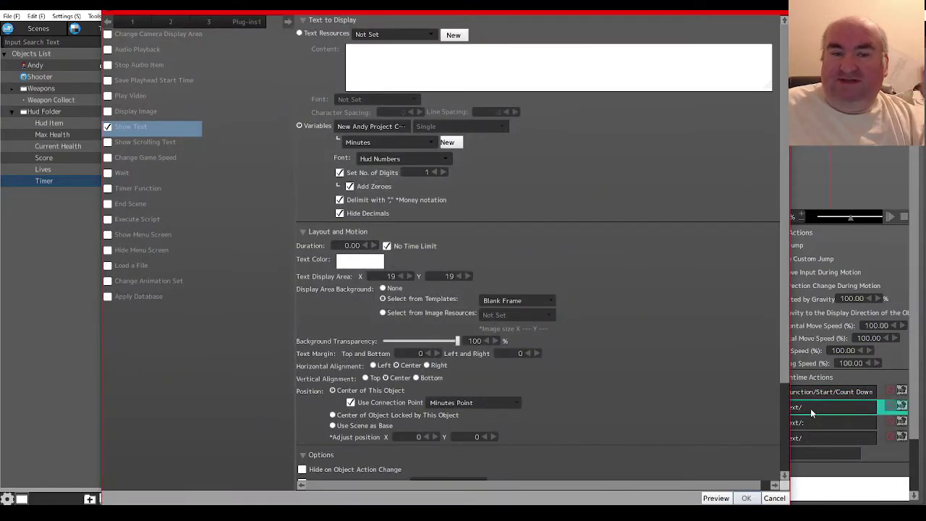
scroll(716, 318, down, 2)
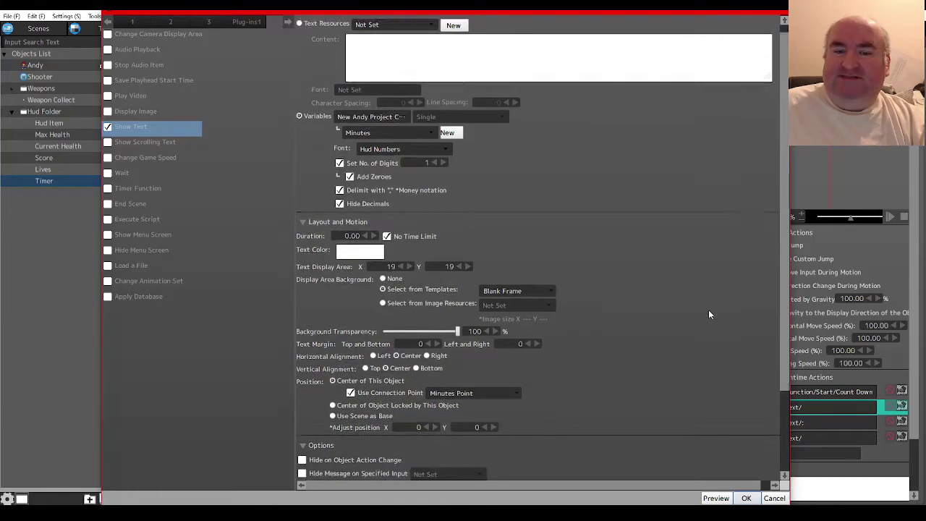
scroll(708, 314, down, 1)
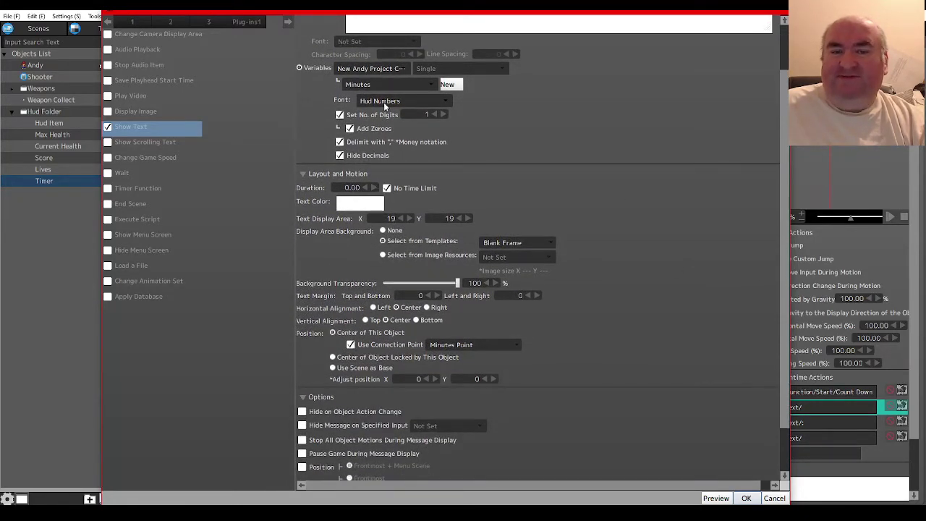
scroll(385, 106, up, 1)
scroll(386, 108, up, 1)
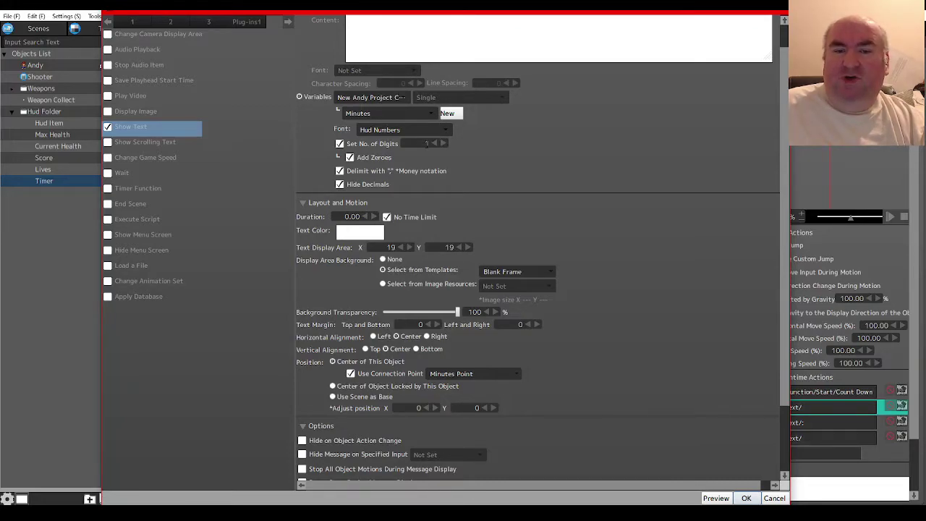
scroll(470, 242, down, 1)
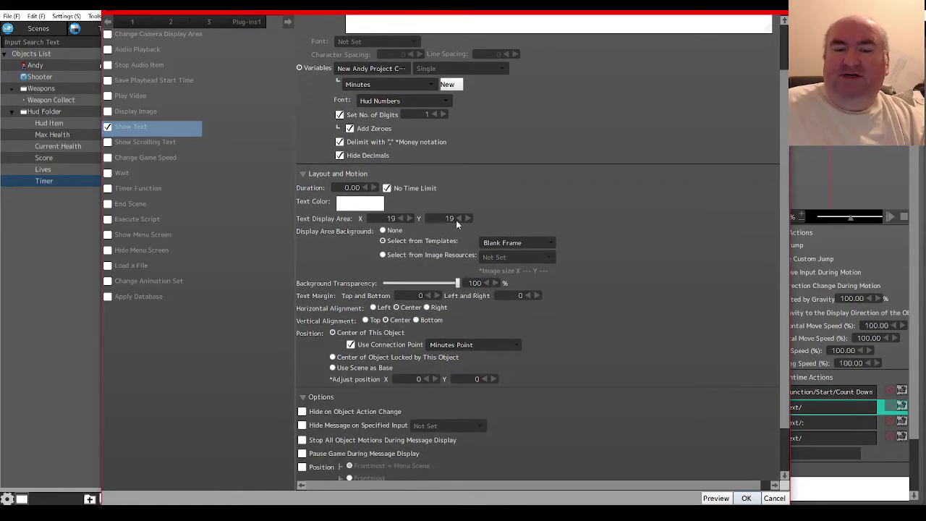
scroll(471, 290, down, 1)
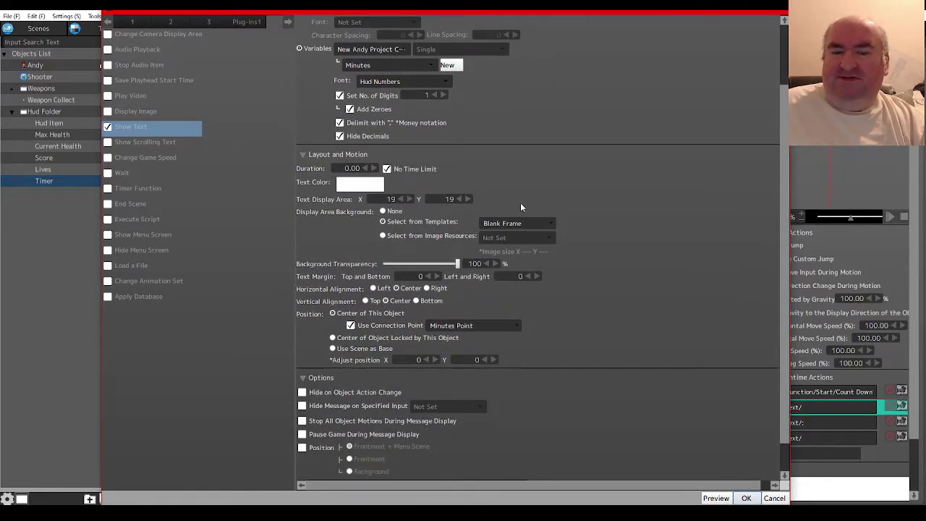
scroll(394, 316, down, 1)
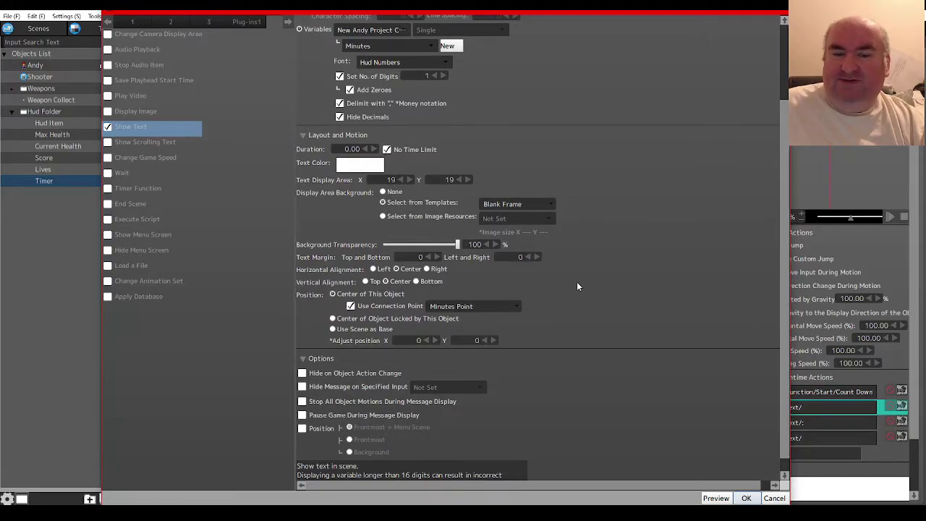
Check the Minutes text's connection point and position adjustment, and accept the settings
scroll(576, 286, up, 3)
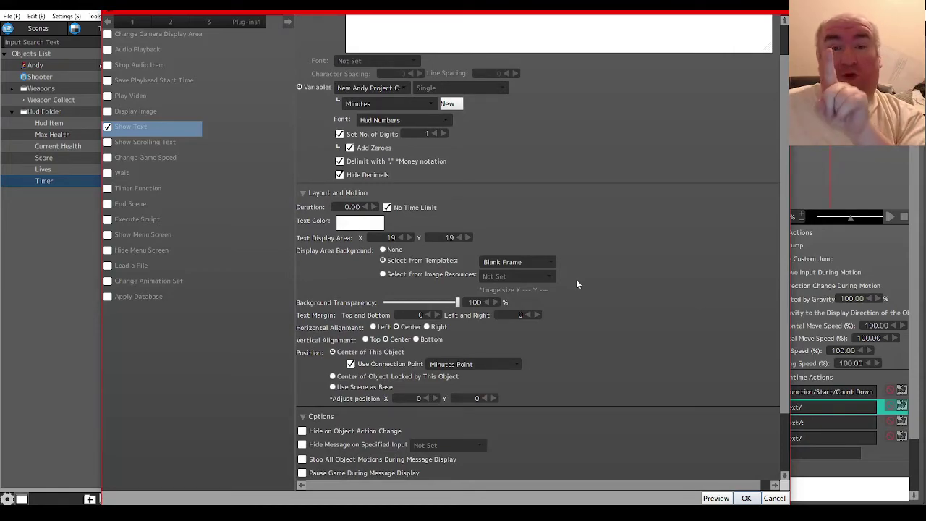
scroll(576, 284, down, 1)
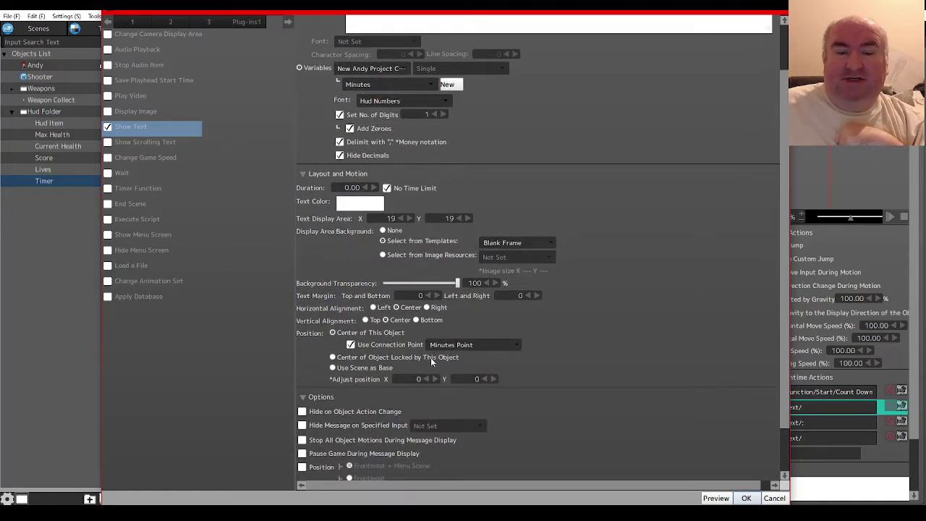
click(420, 379)
click(447, 388)
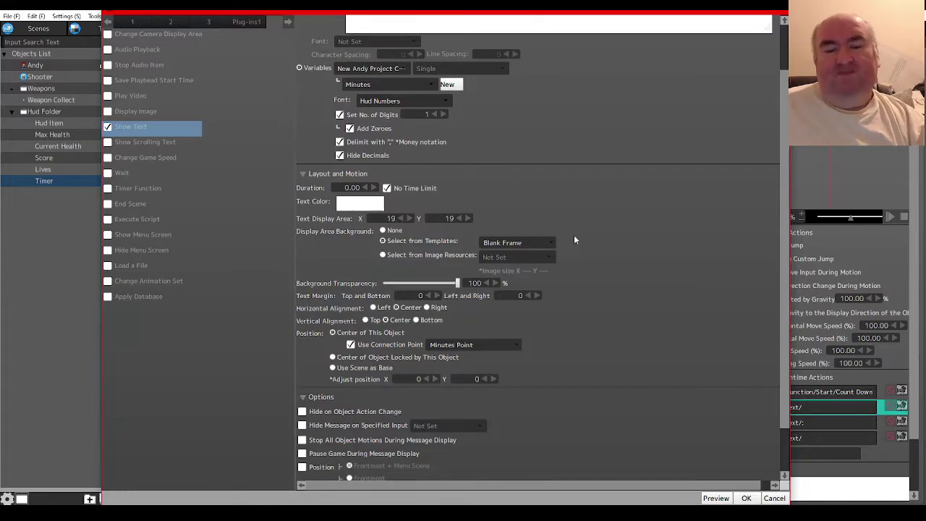
scroll(577, 253, down, 1)
click(747, 499)
Review the colon Show Text action's text resource, font, display area and connection point, and accept the settings
double_click(798, 423)
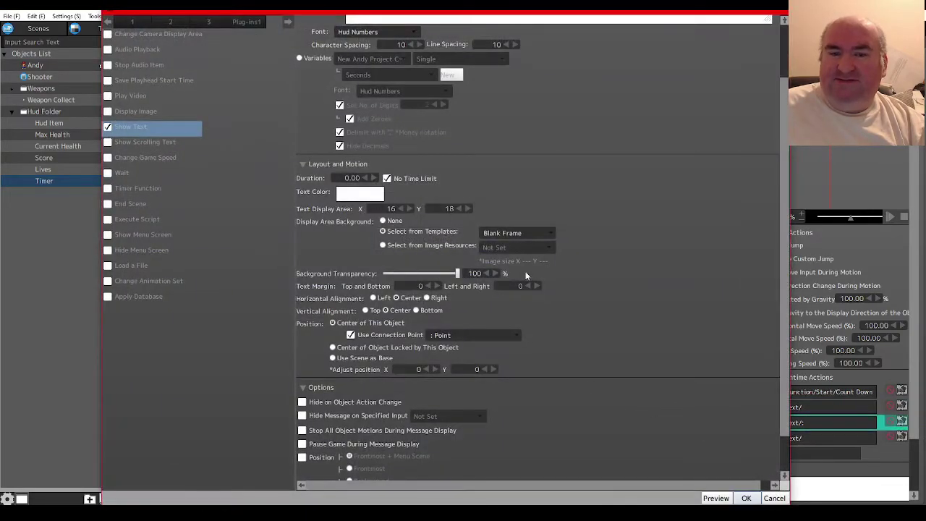
scroll(537, 224, up, 5)
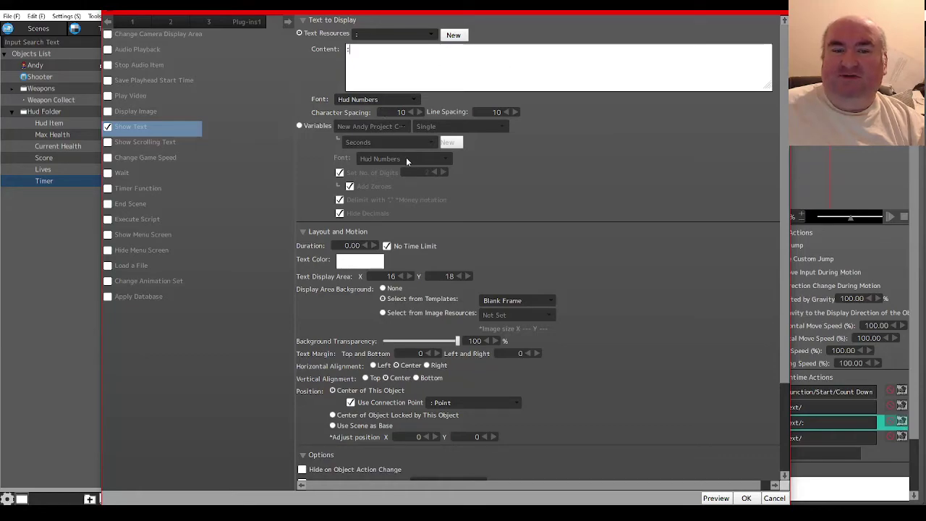
scroll(484, 214, down, 5)
scroll(443, 343, down, 3)
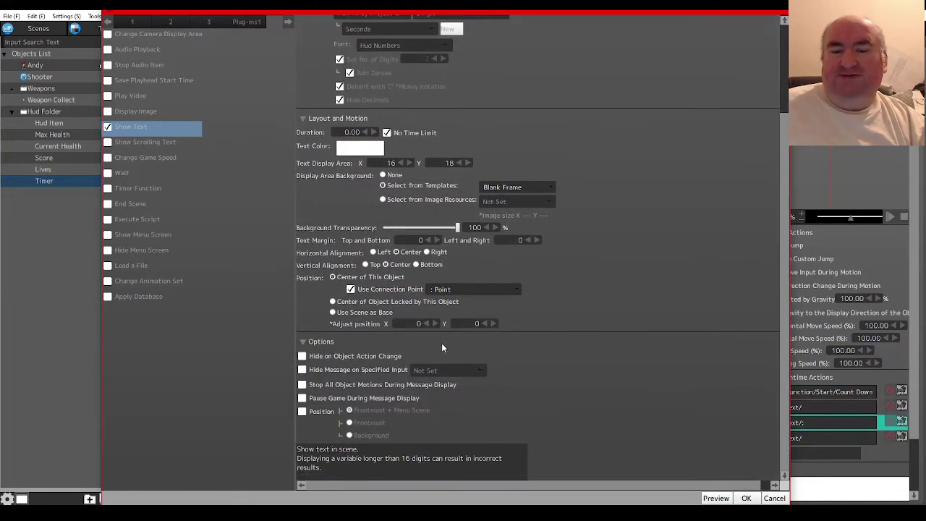
click(746, 498)
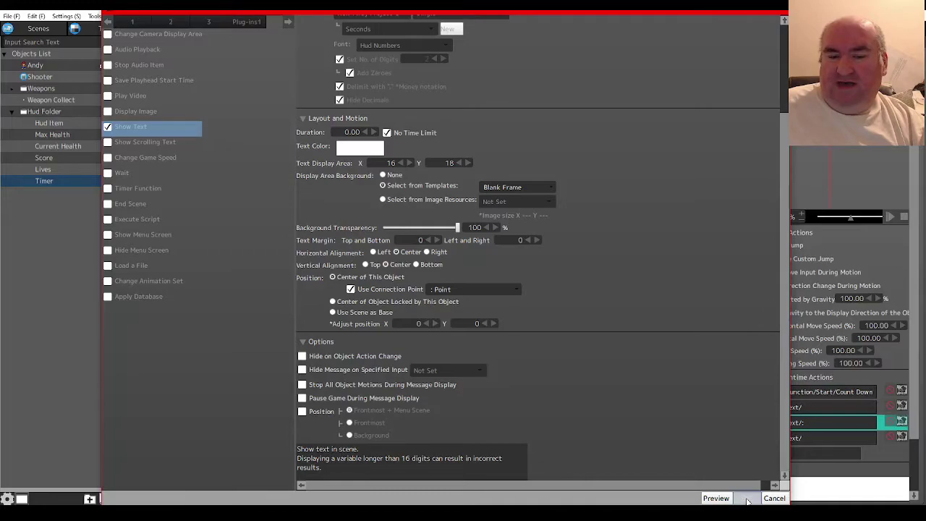
Review the Seconds Show Text action's variable, digit count, added zeroes and hidden decimals, and accept the settings
double_click(786, 441)
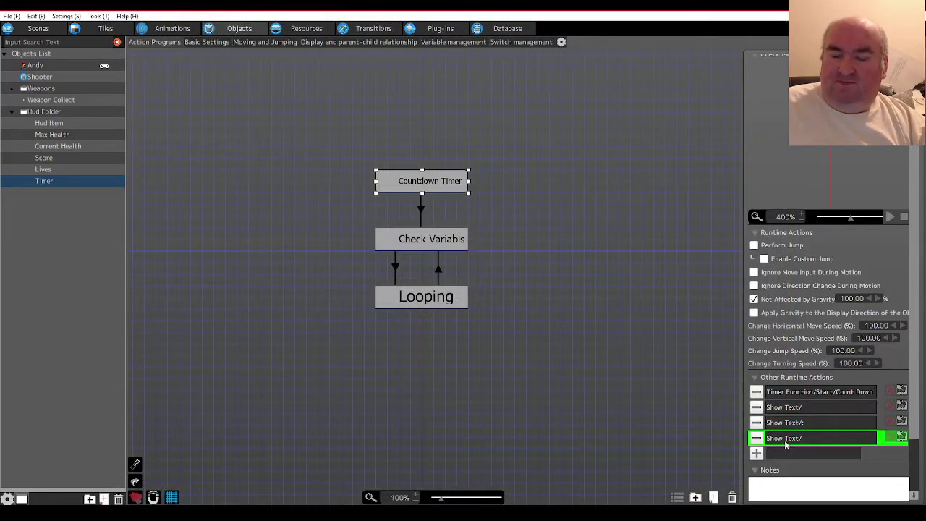
scroll(680, 353, up, 7)
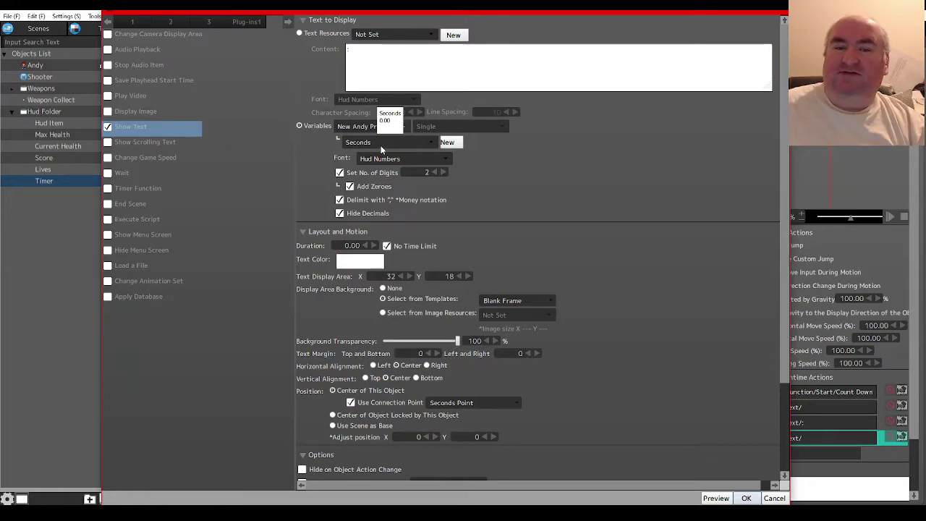
click(426, 172)
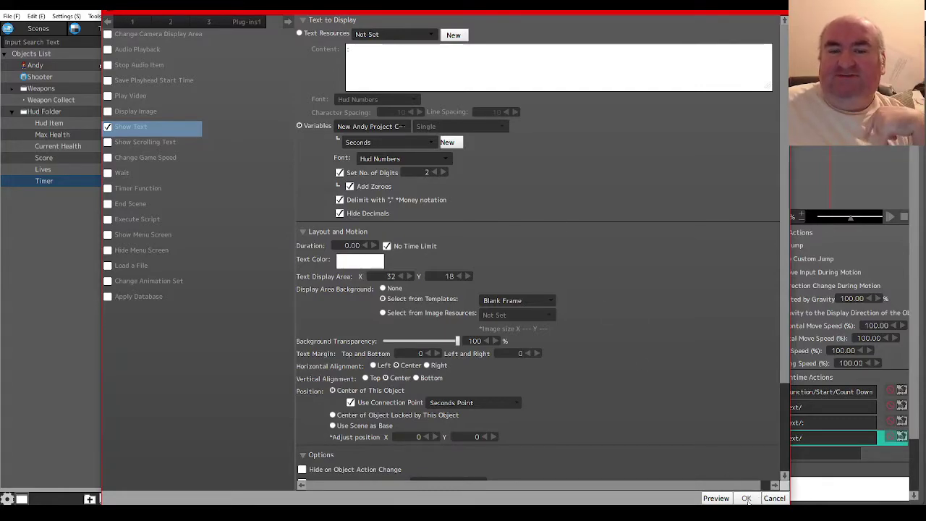
click(339, 212)
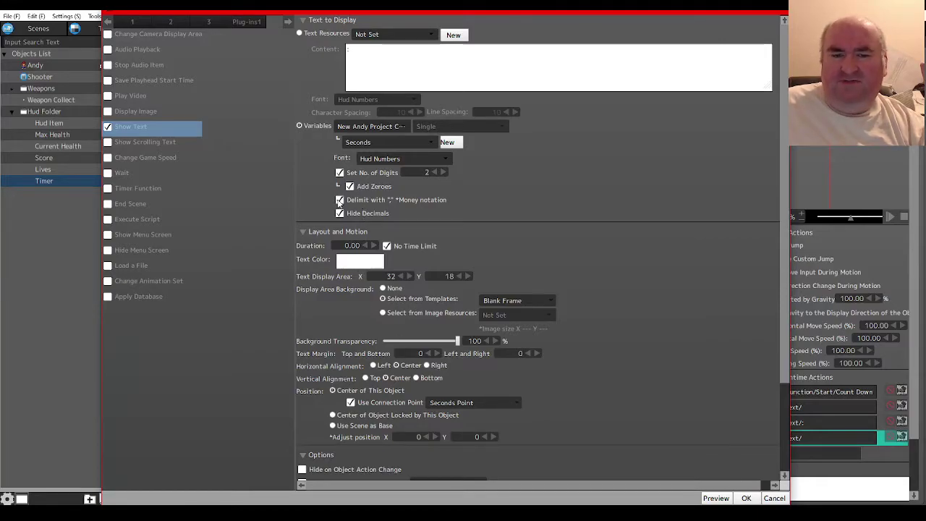
click(746, 499)
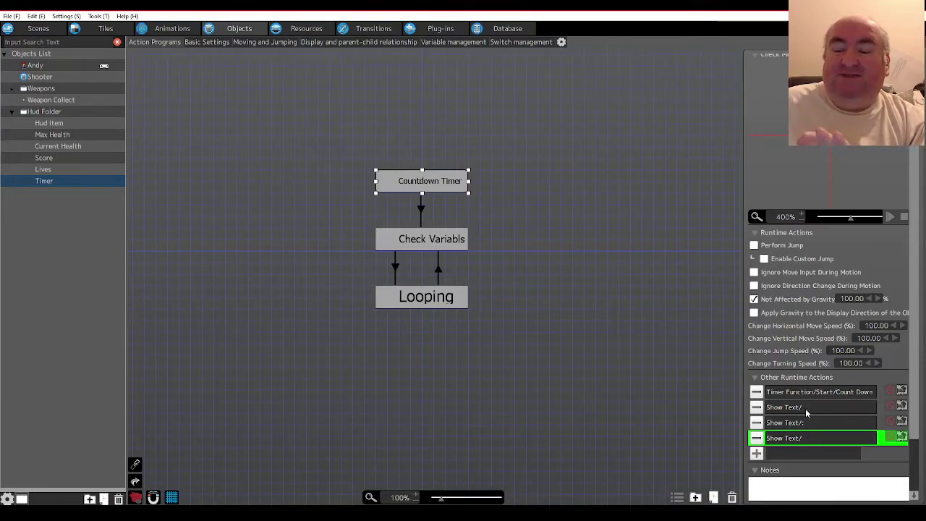
Compare the runtime actions listed for the Countdown Timer and Check Variabls actions
click(423, 184)
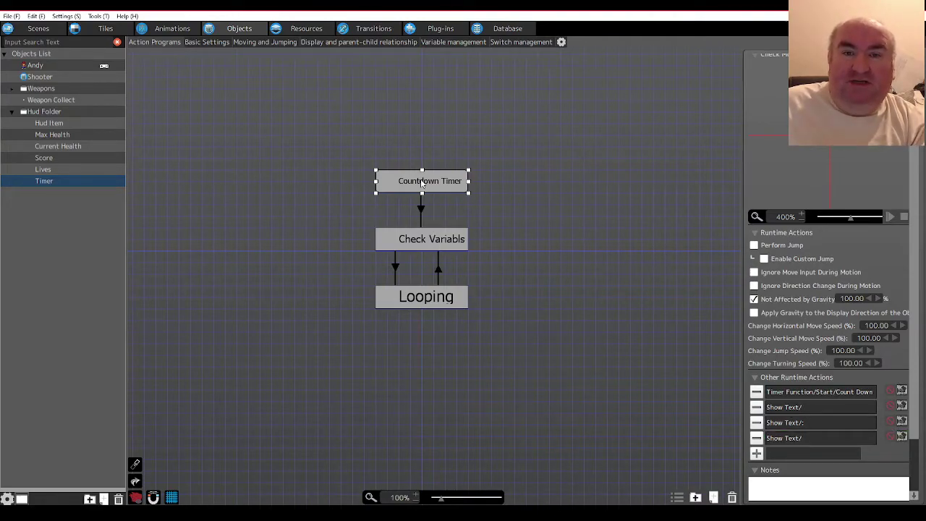
click(402, 245)
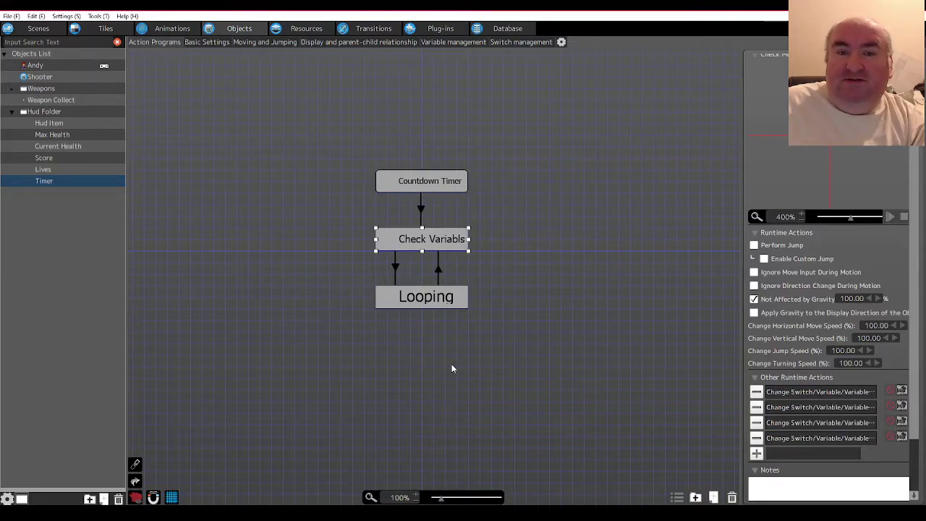
click(430, 183)
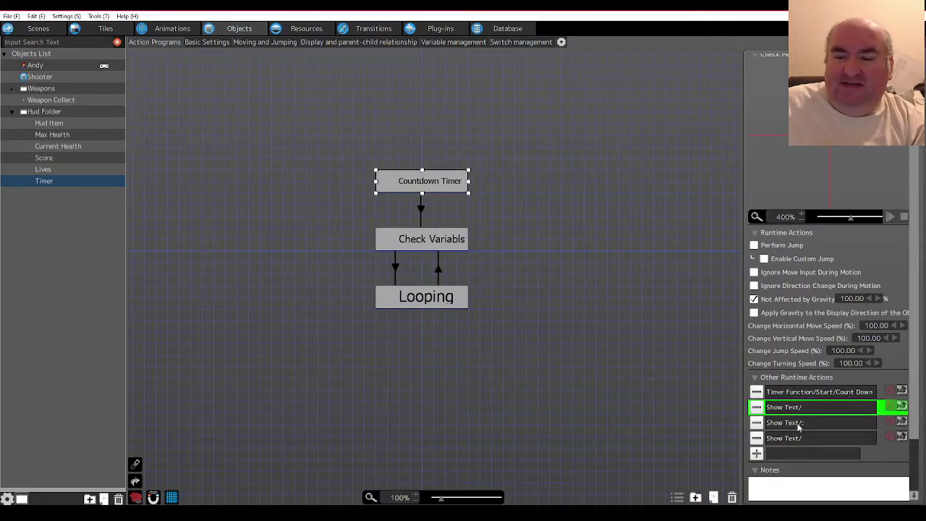
click(417, 238)
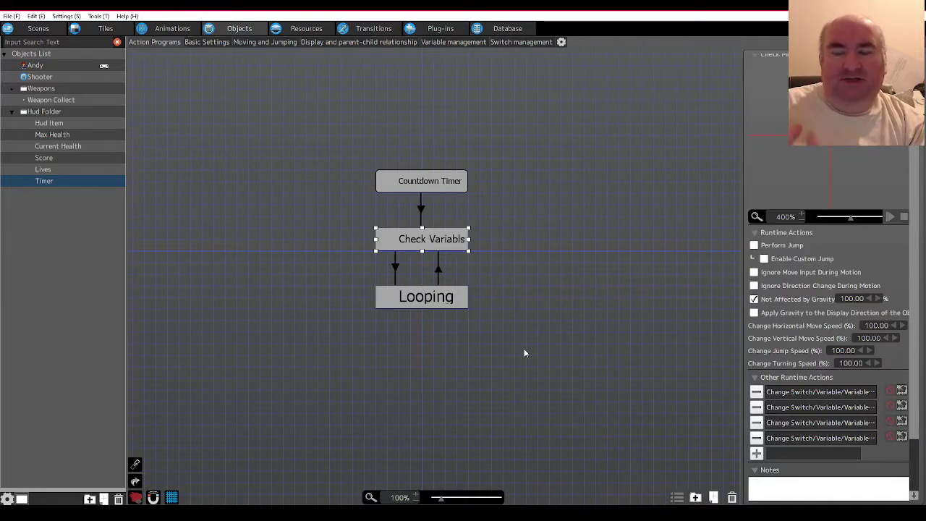
click(416, 181)
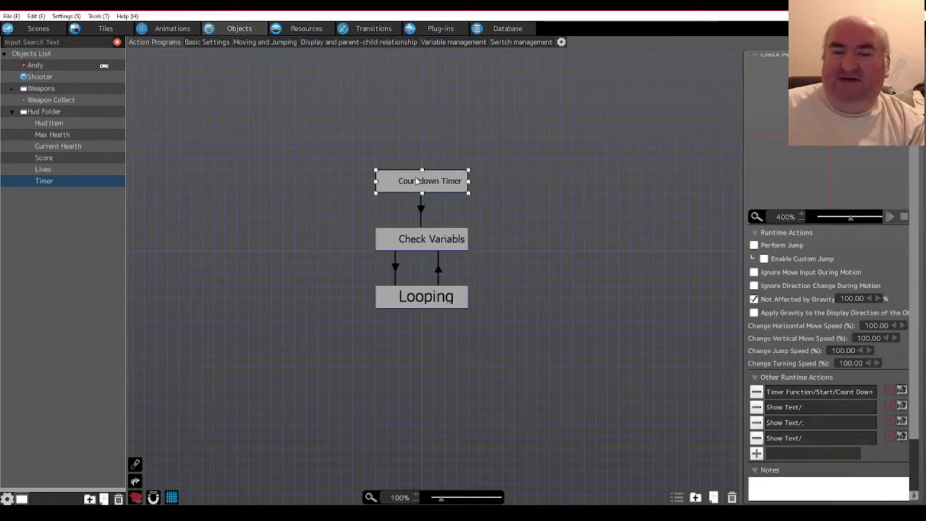
Move the Countdown Timer action up and to the left of the Check Variabls action
mouse_move(416, 181)
mouse_down()
mouse_move(371, 181)
mouse_move(421, 173)
mouse_up()
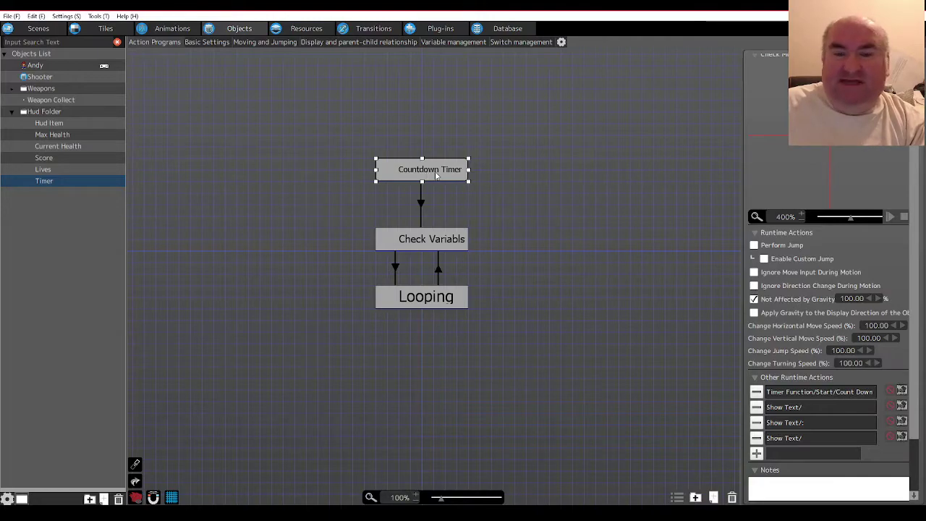
drag(440, 171, 334, 178)
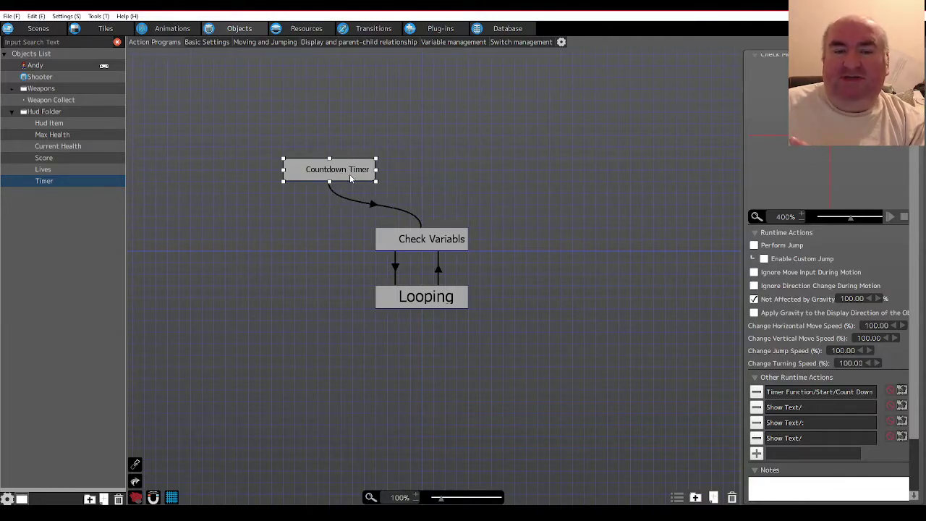
click(428, 172)
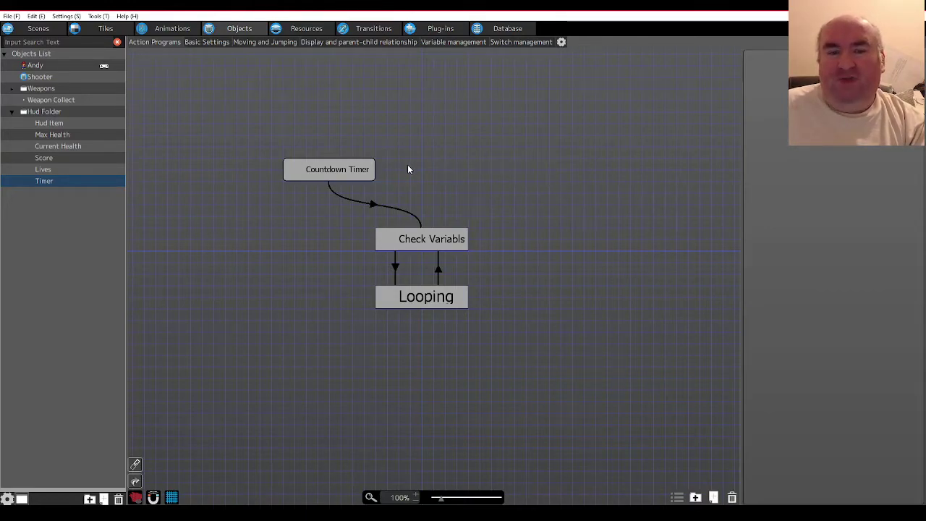
click(372, 203)
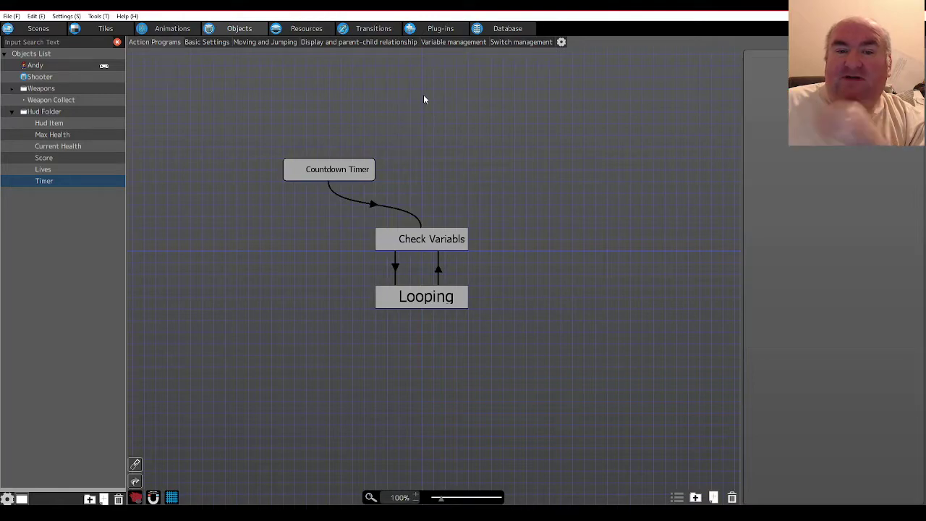
click(347, 168)
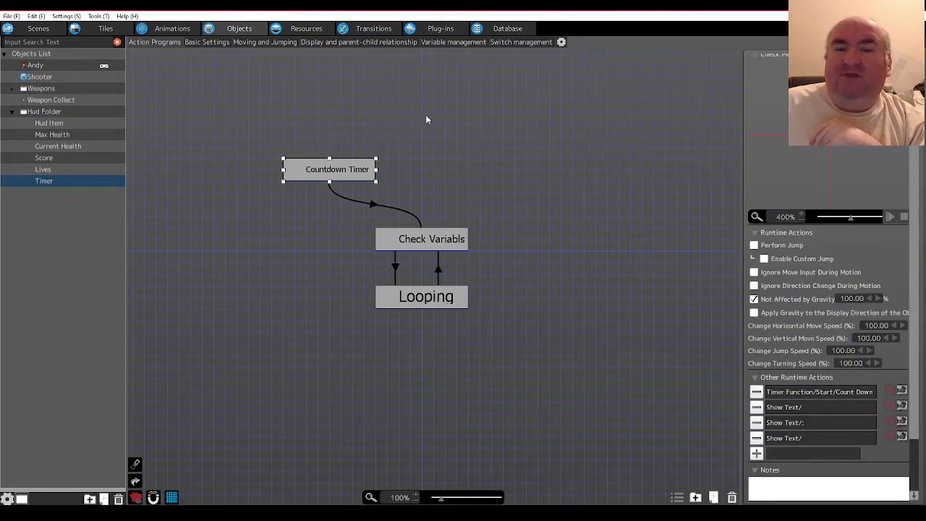
click(433, 112)
click(338, 174)
click(404, 175)
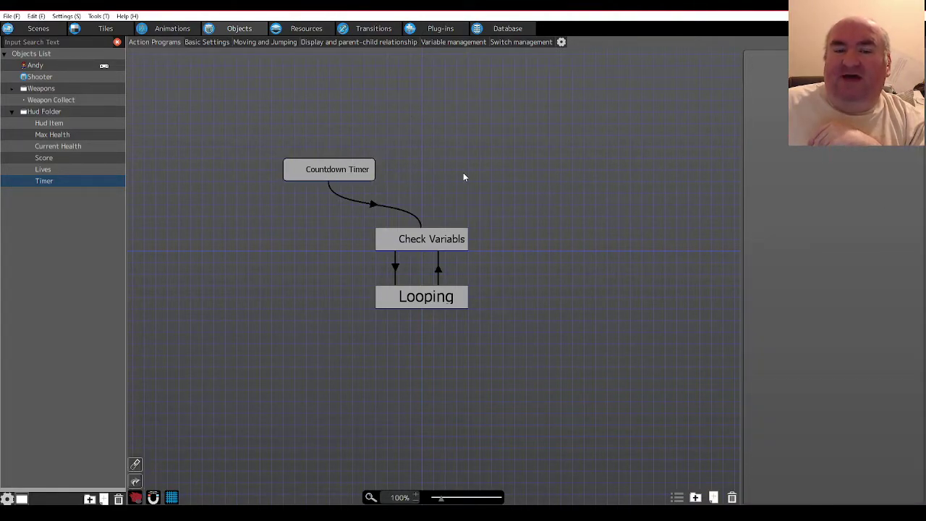
Add a new unlinked action to the Timer object and place it above the Check Variabls action
right_click(422, 96)
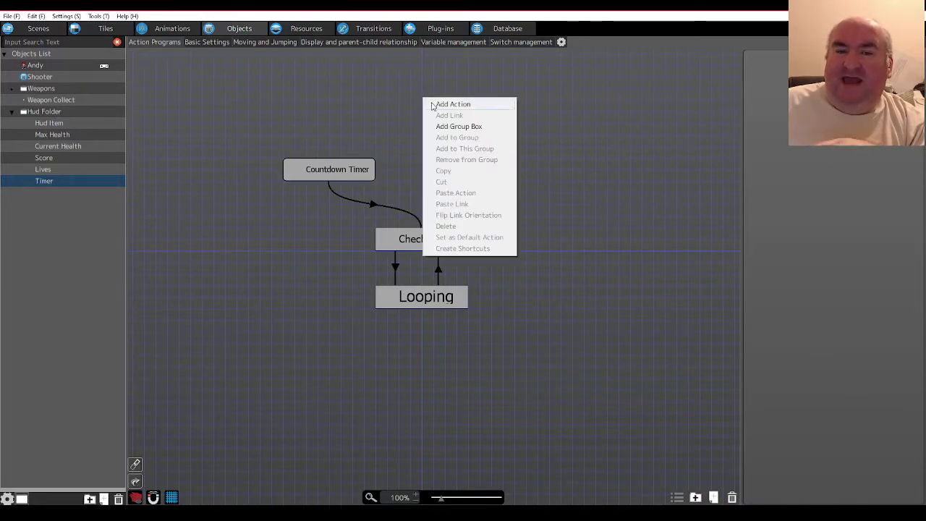
click(434, 104)
drag(437, 114, 402, 106)
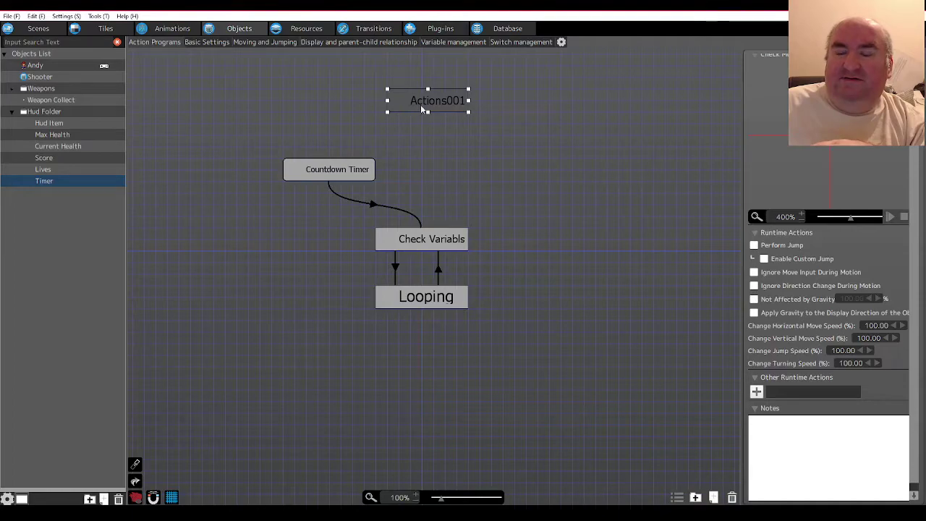
click(336, 169)
click(421, 172)
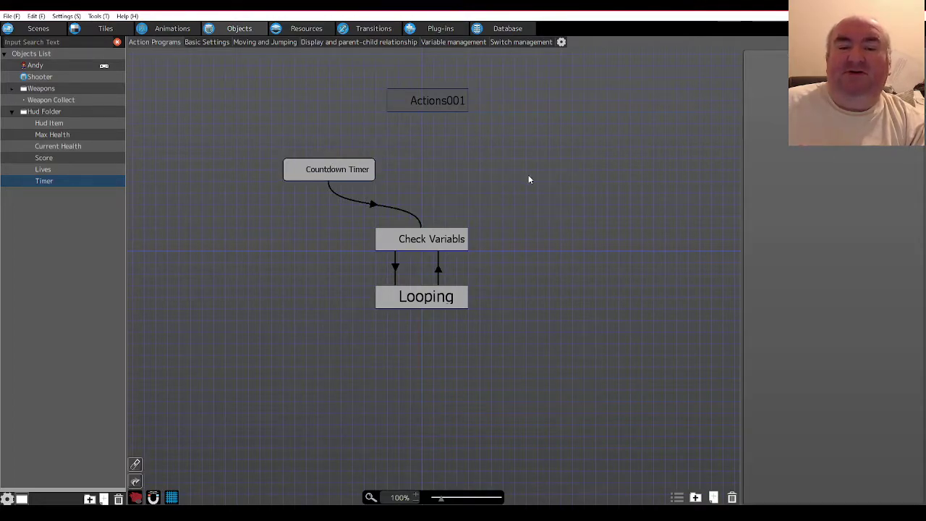
click(310, 175)
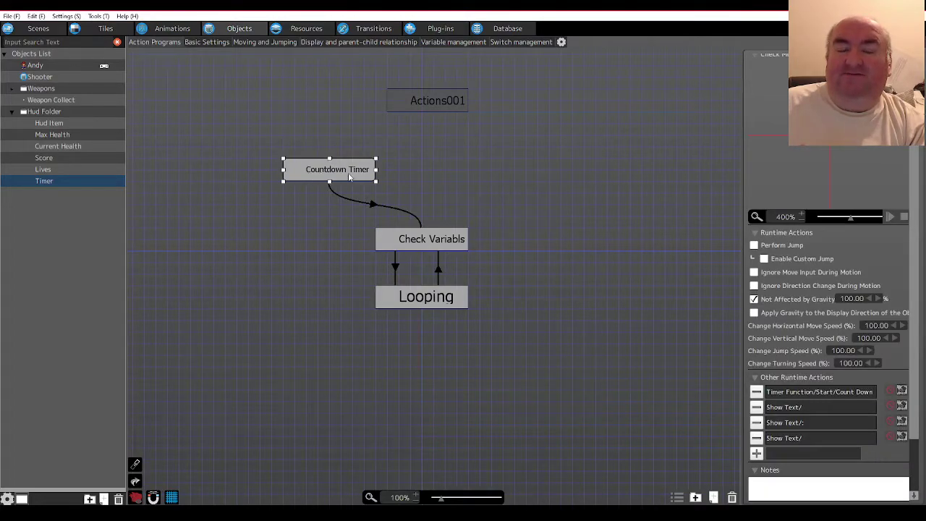
click(459, 175)
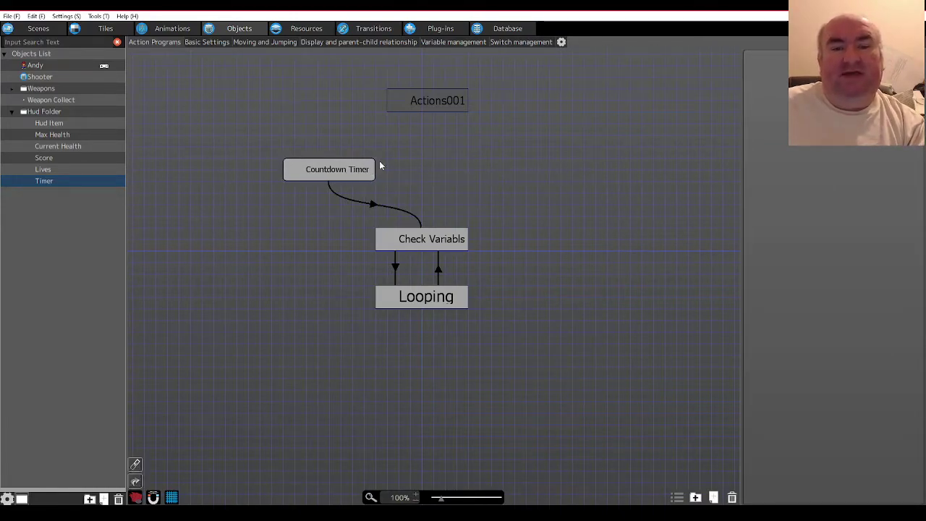
Move the Countdown Timer action straight above the Check Variabls action and delete the unlinked Actions001 action
drag(355, 174, 439, 163)
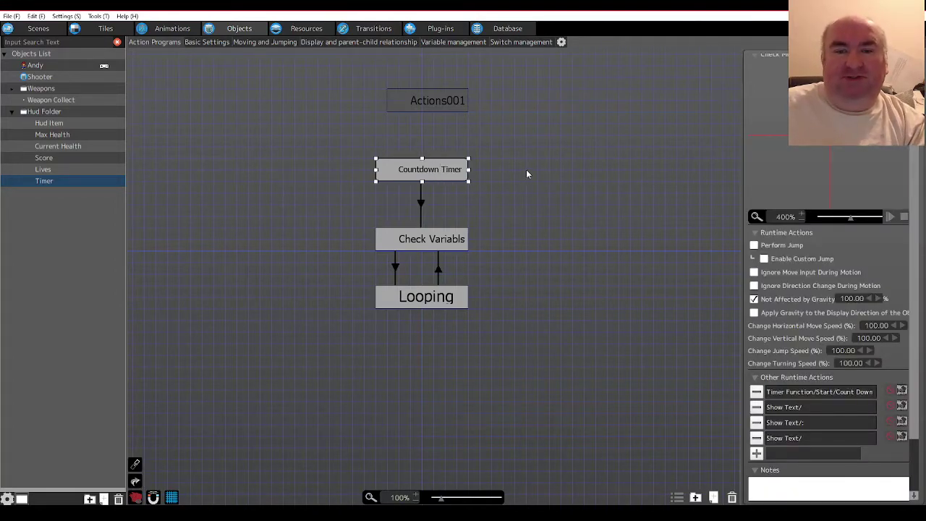
click(435, 101)
right_click(435, 101)
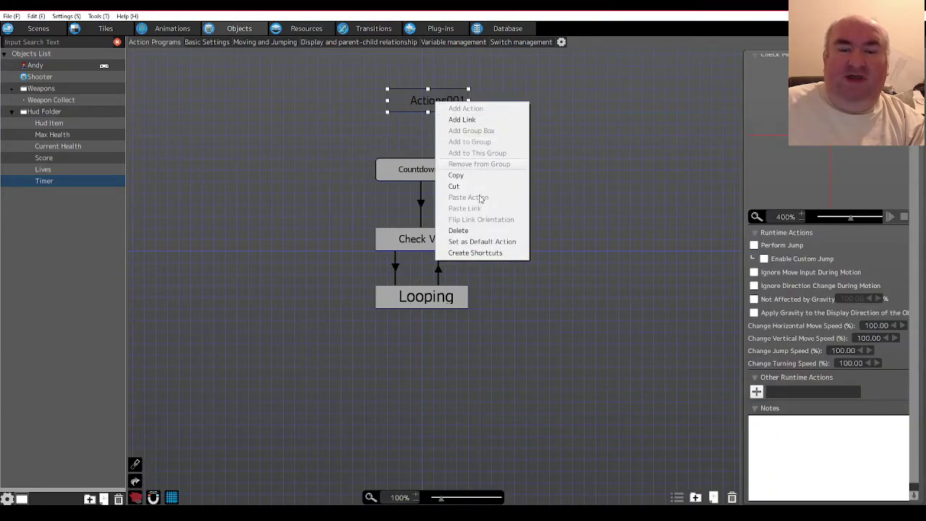
click(460, 230)
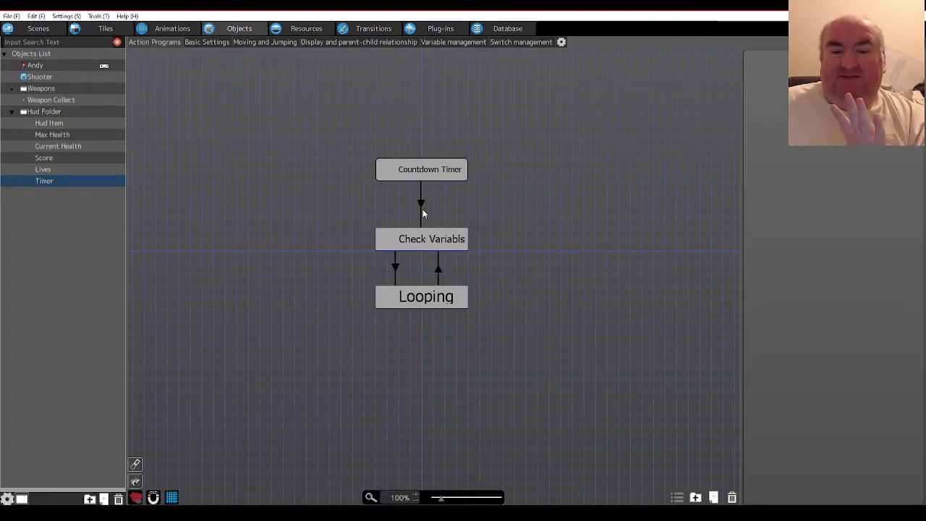
Review Check Variabls' first two Change Switch/Variable actions, which set Minutes to the Countdown variable and divide it by 60, accepting both
click(432, 180)
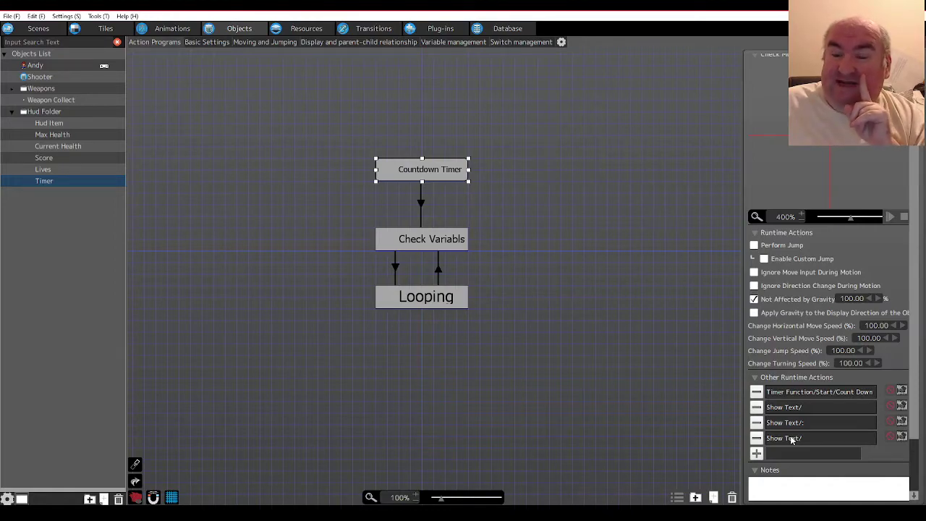
click(427, 252)
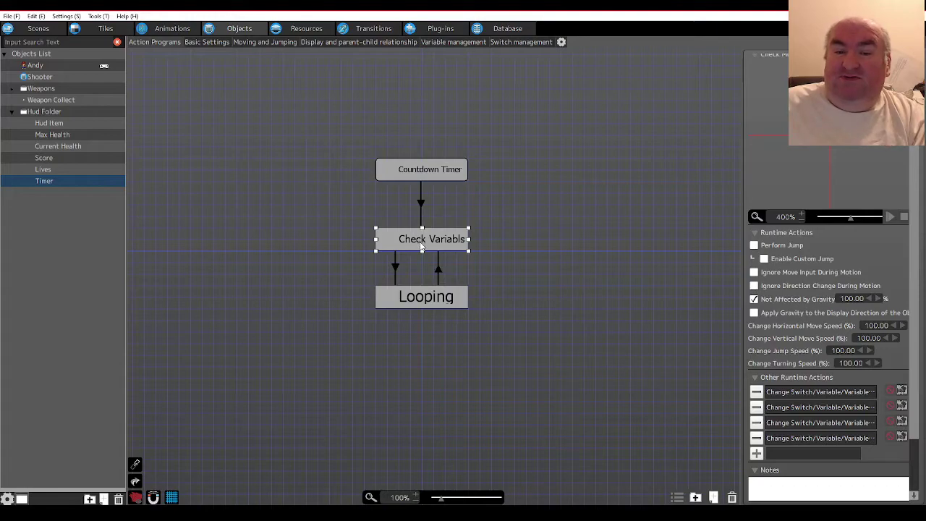
click(801, 395)
double_click(802, 395)
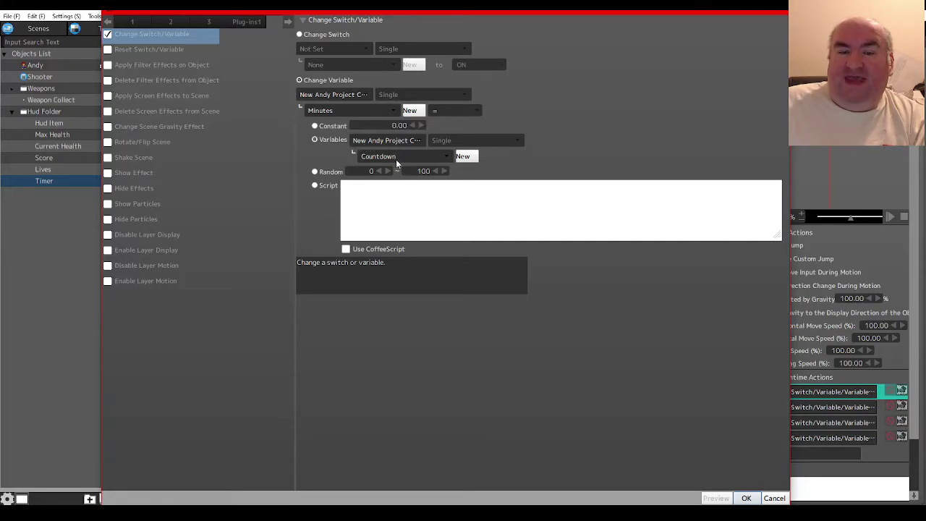
click(749, 498)
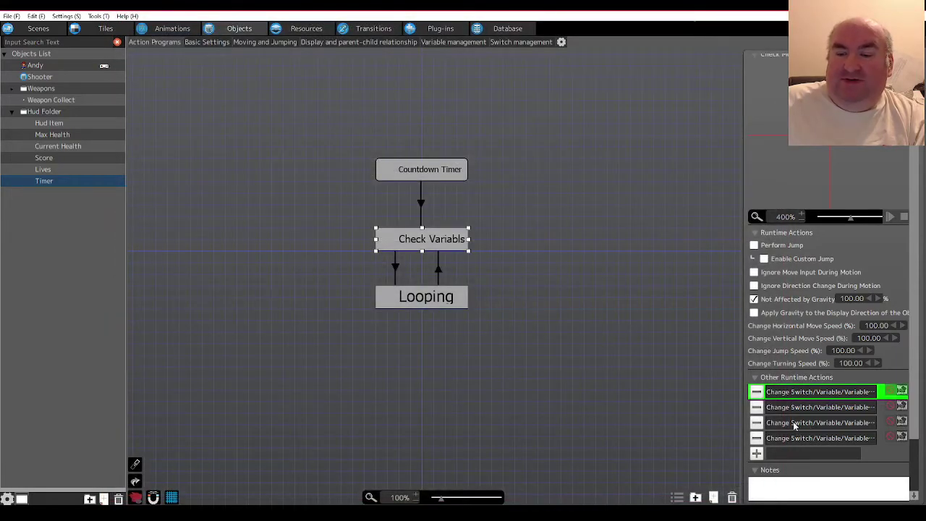
double_click(794, 408)
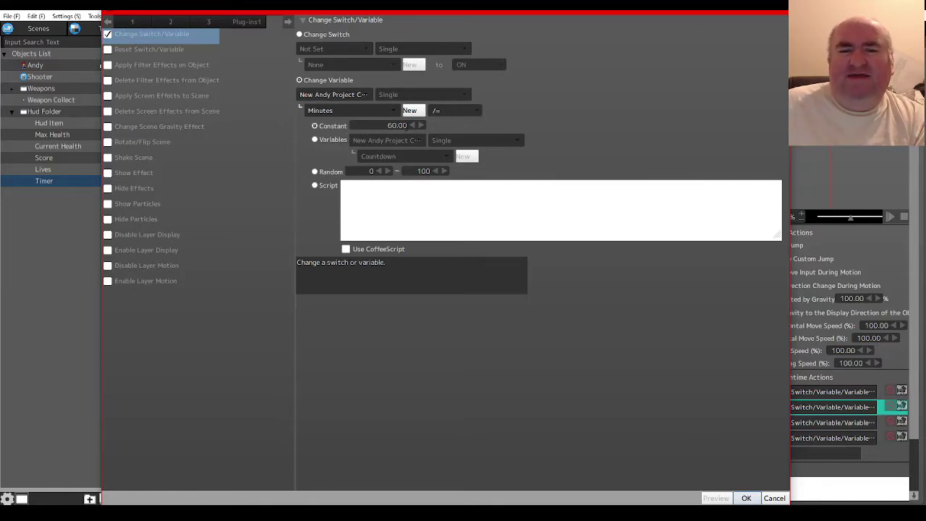
click(748, 498)
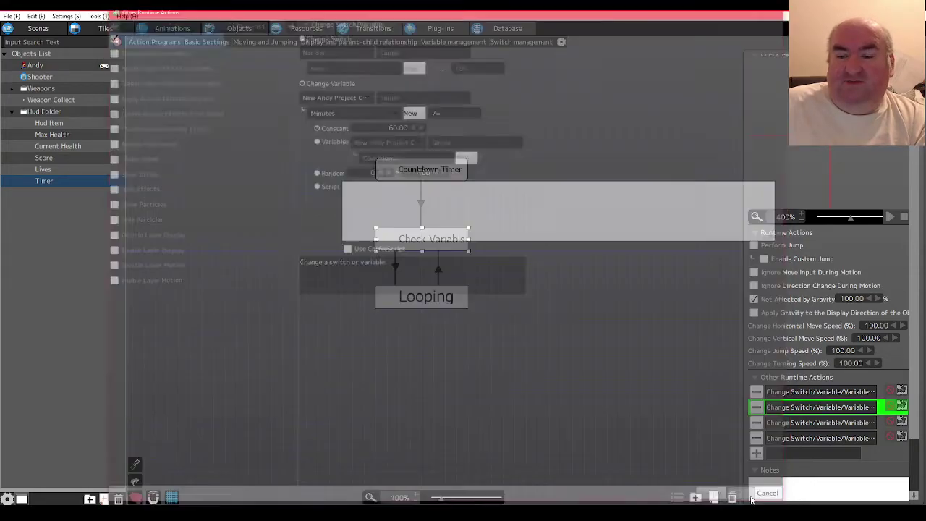
Review Check Variabls' last two Change Switch/Variable actions for the Seconds variable, accept them, and go over all four runtime actions in order
click(796, 424)
double_click(796, 424)
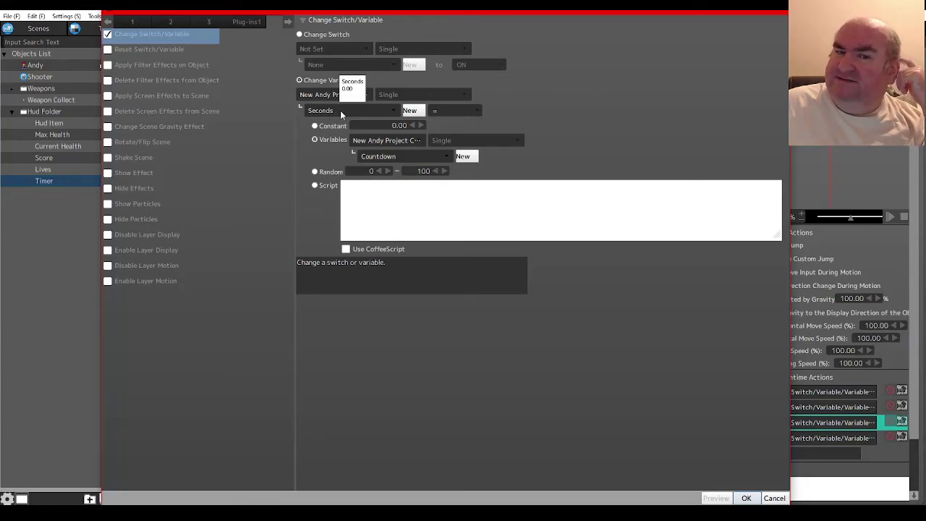
click(746, 498)
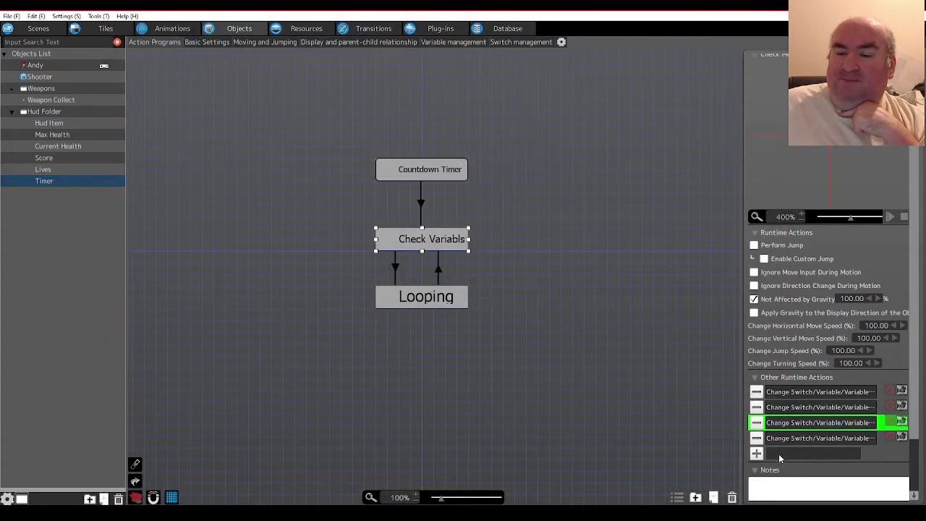
double_click(791, 439)
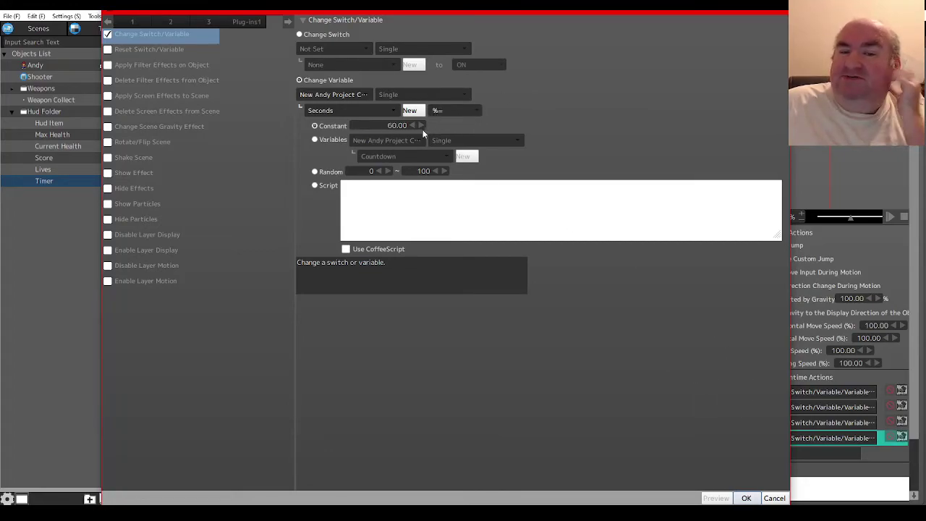
click(746, 498)
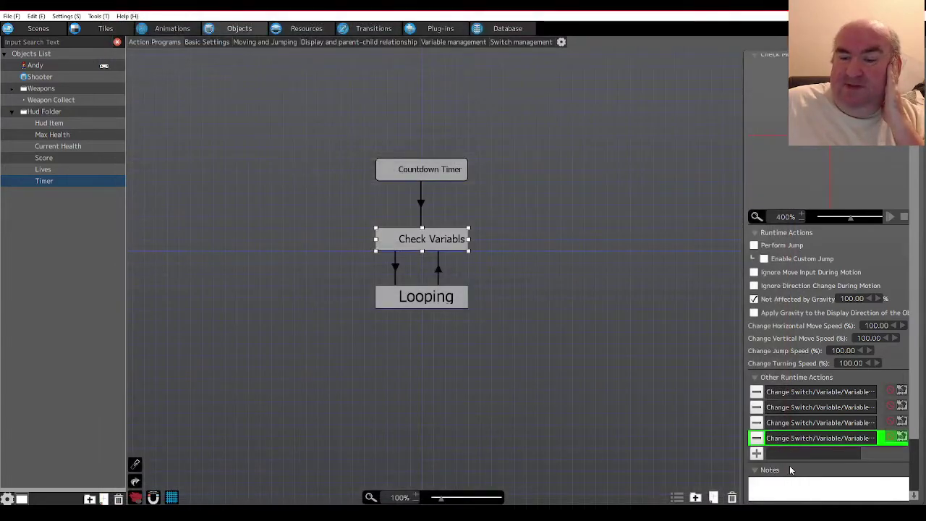
click(815, 392)
click(817, 407)
click(818, 422)
click(817, 438)
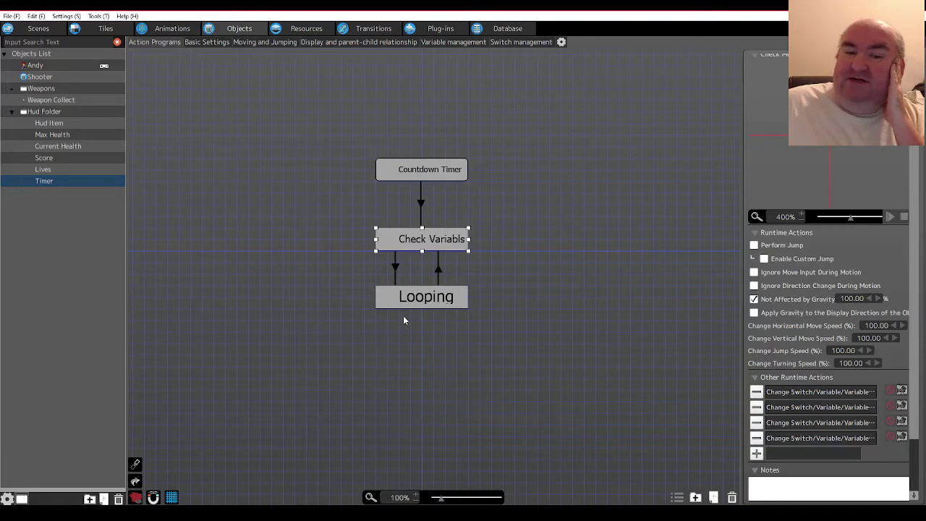
Inspect the condition settings of the links between Check Variabls and Looping, and compare the runtime actions of all three Timer actions
click(395, 269)
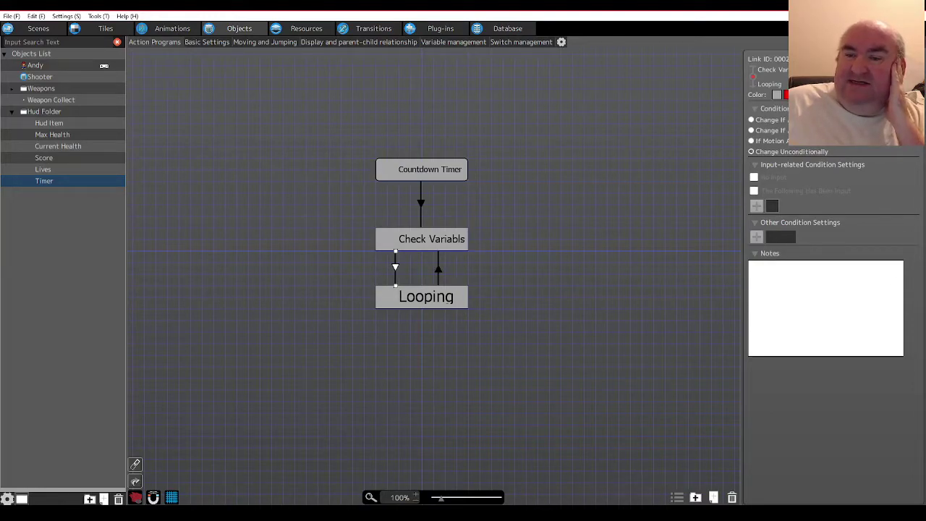
click(438, 272)
click(422, 304)
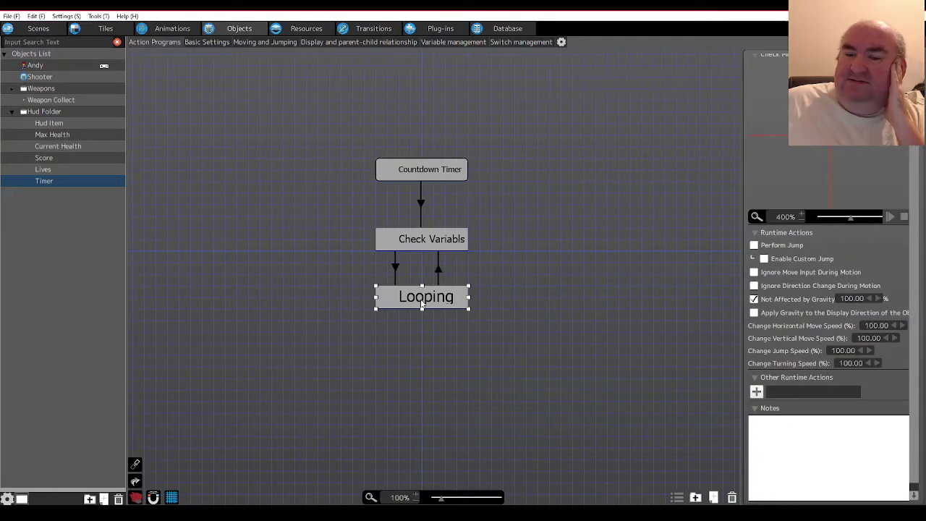
click(434, 239)
click(422, 175)
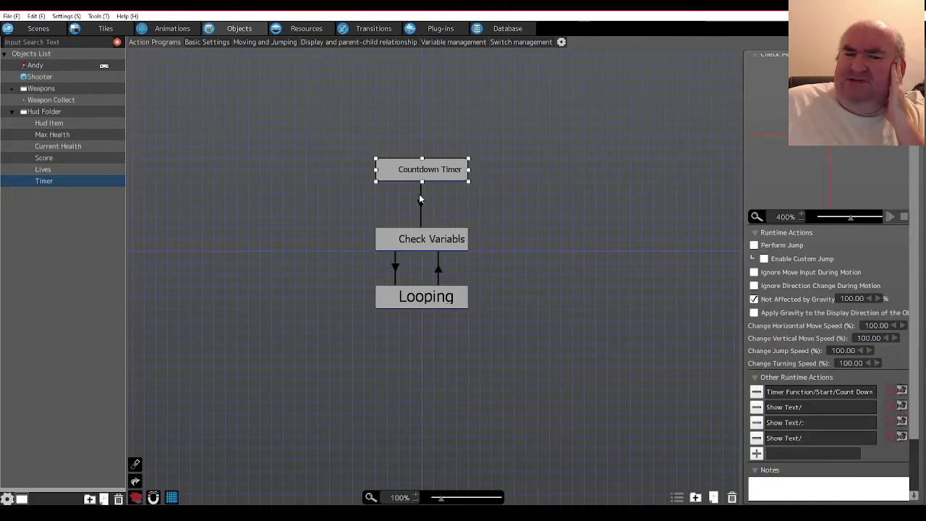
click(424, 243)
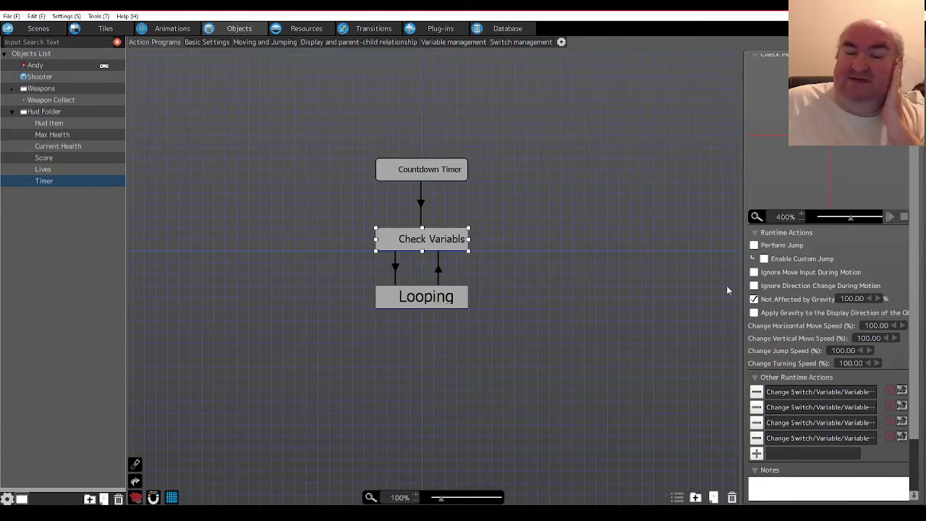
Trace the loop from Check Variabls down its link to Looping and back up the return link
click(395, 269)
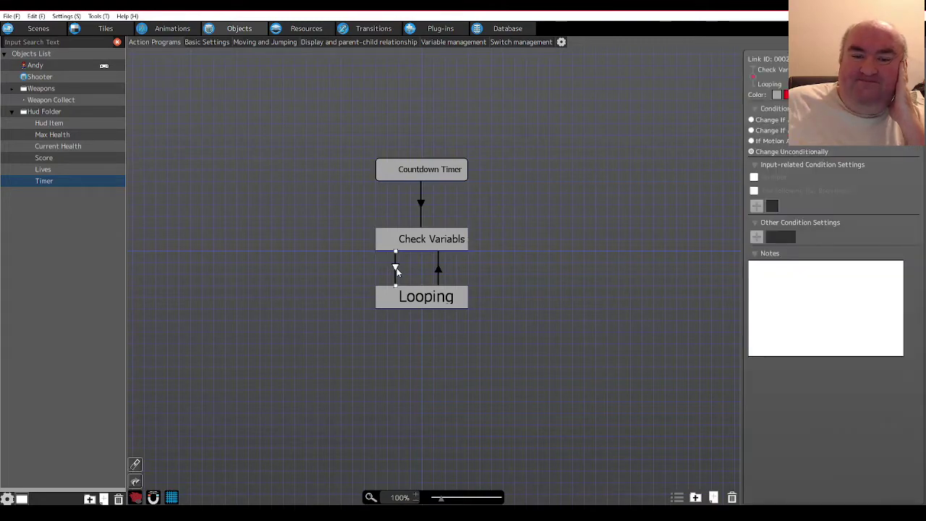
click(425, 296)
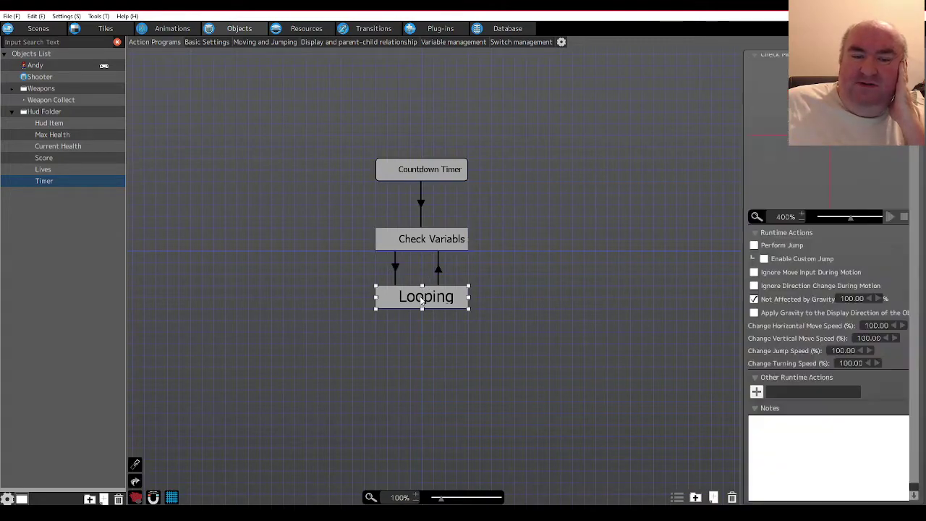
click(439, 266)
click(438, 246)
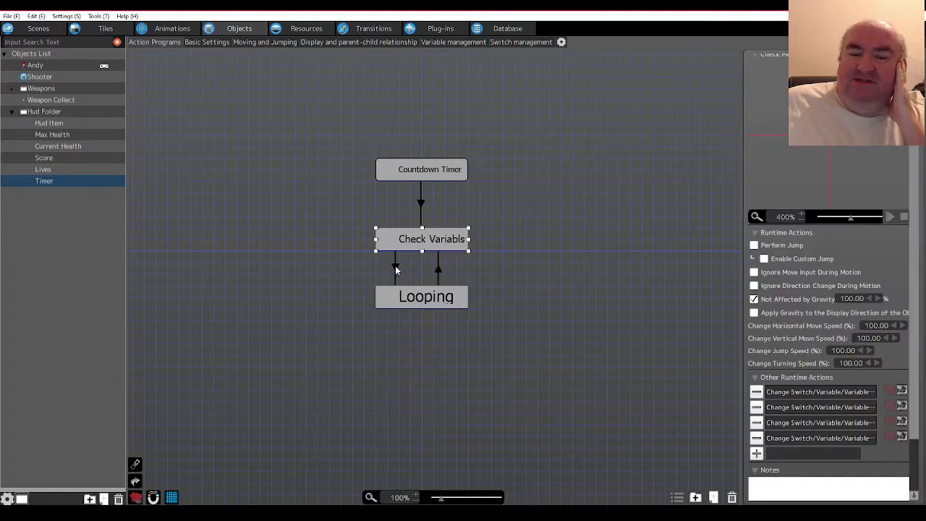
click(395, 268)
click(417, 294)
click(433, 246)
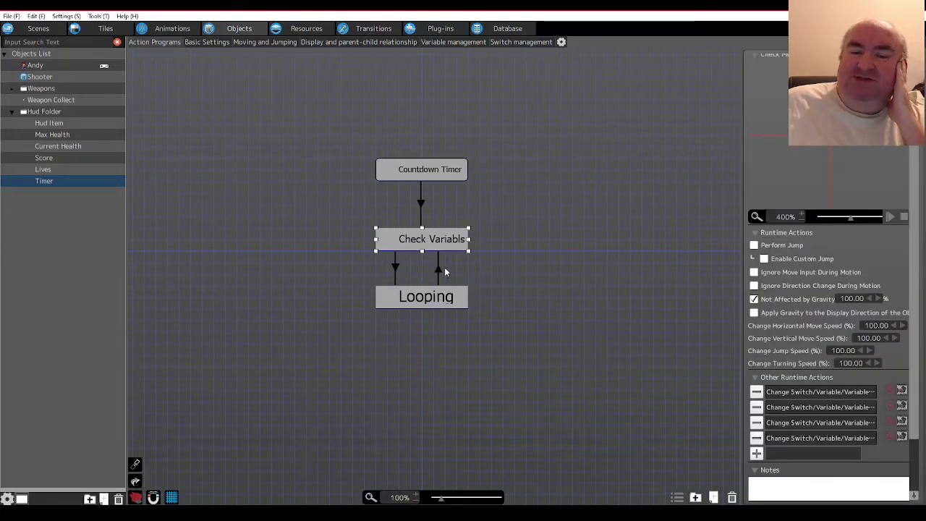
click(438, 269)
Go through the three Show Text runtime actions of the Countdown Timer action and clear the selection
click(433, 174)
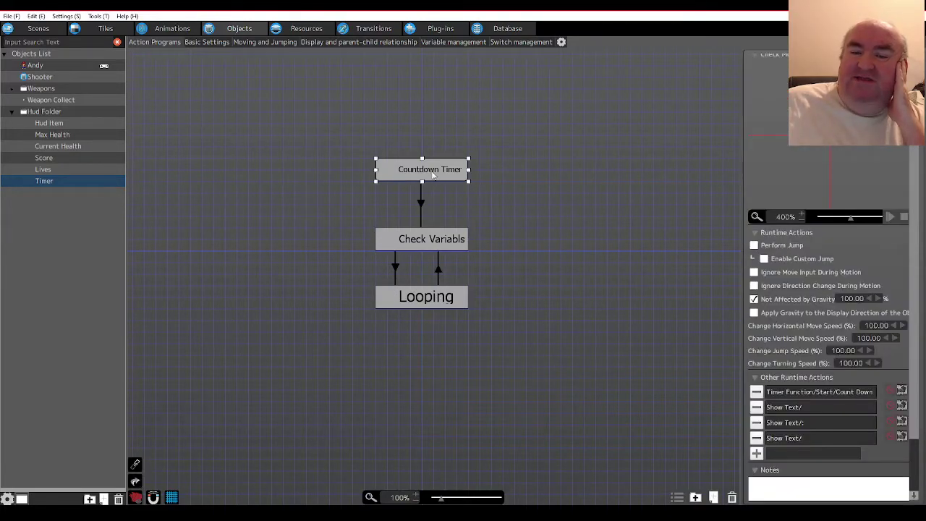
click(791, 408)
click(794, 423)
click(793, 439)
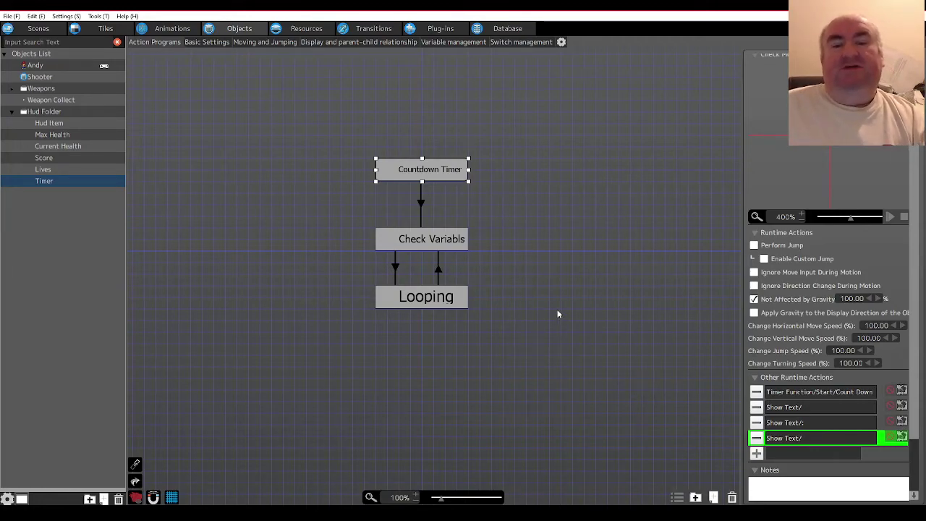
click(576, 293)
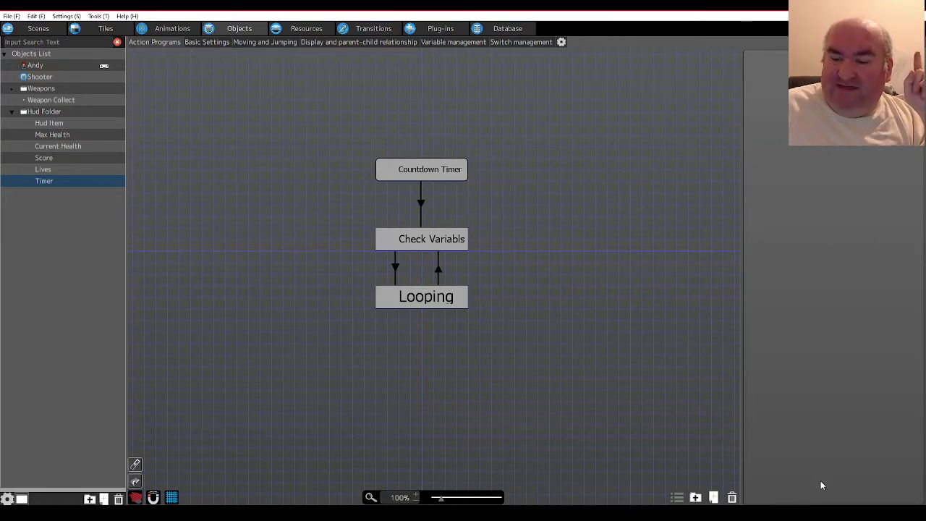
Set the computer's speaker volume to 5
click(832, 513)
drag(803, 498, 792, 499)
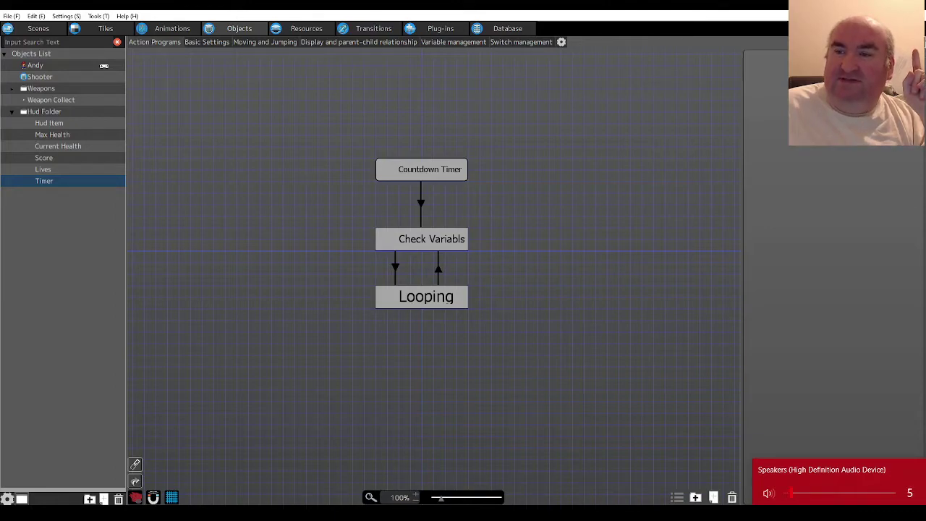
Start a test play of the Andy game and reposition its window so the whole TIME counter is in view
click(913, 269)
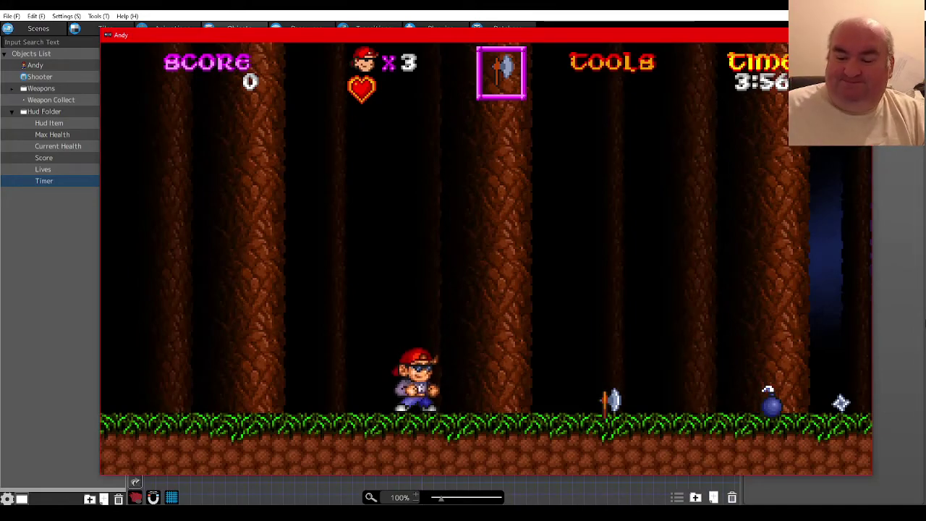
drag(730, 37, 640, 32)
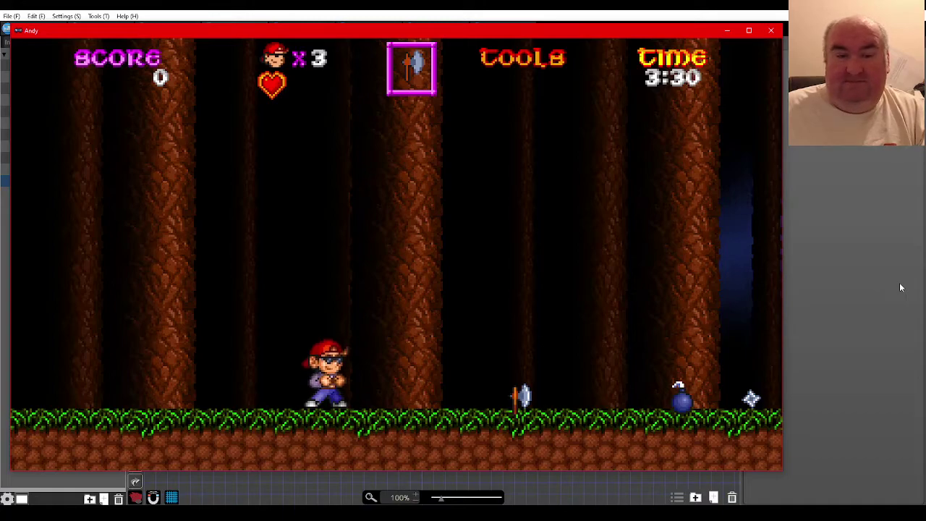
Make Andy jump repeatedly in the test play while the HUD timer counts down
key(space)
key(space)
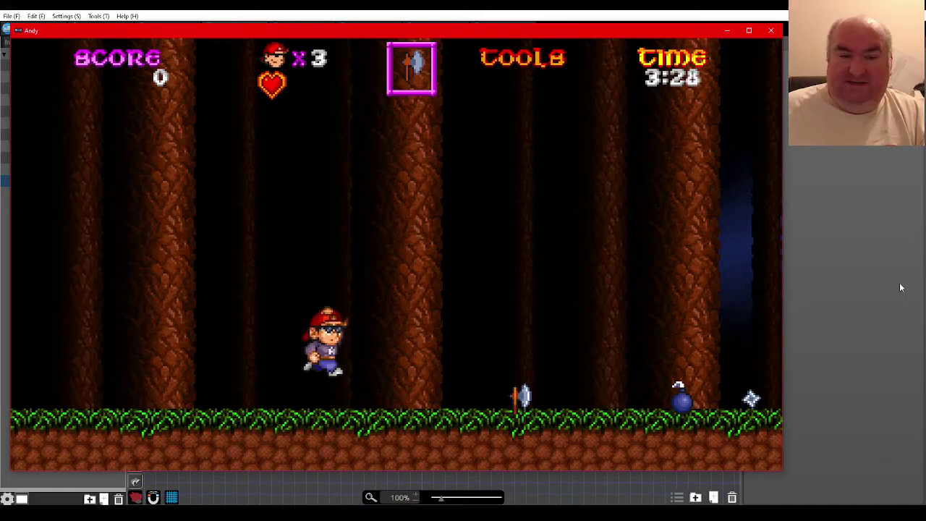
key(space)
key(space)
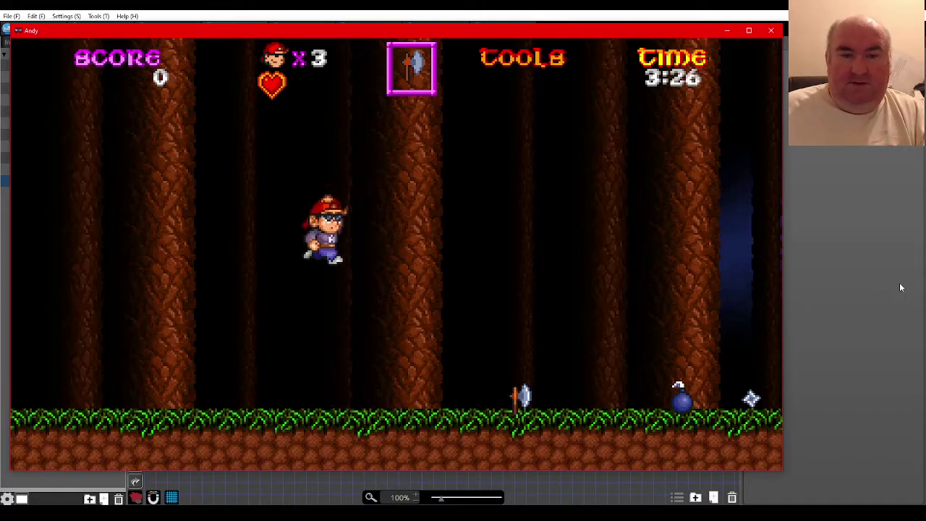
key(space)
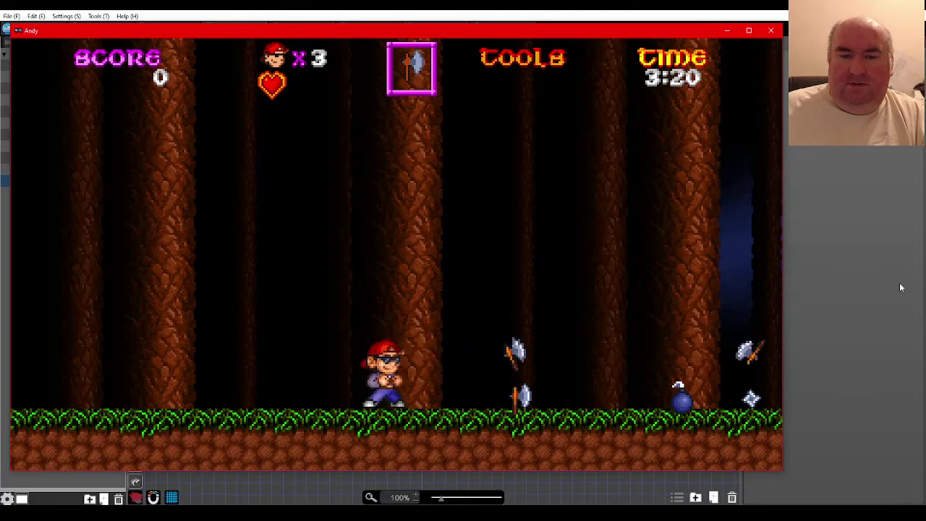
Walk Andy over the axe and bomb pickups and test throwing bombs forwards and backwards
key(Right)
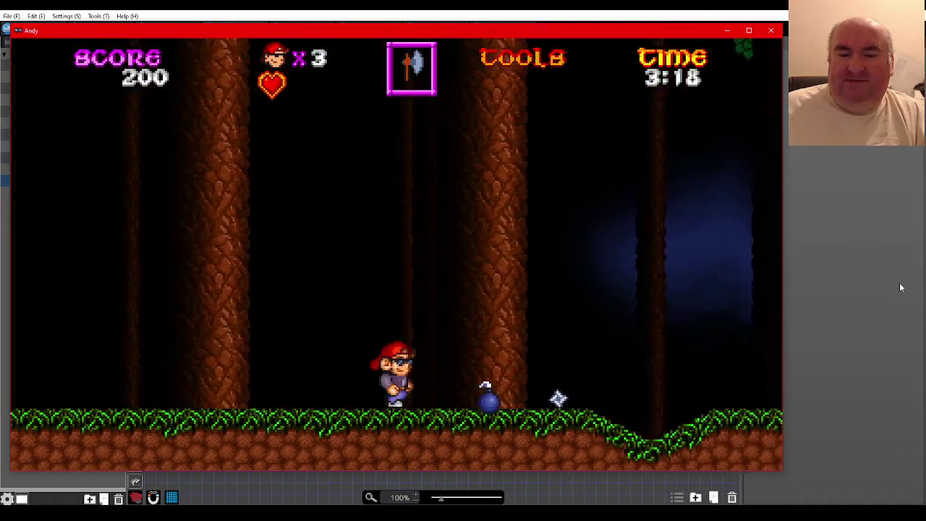
key(Right)
key(x)
key(x)
key(x)
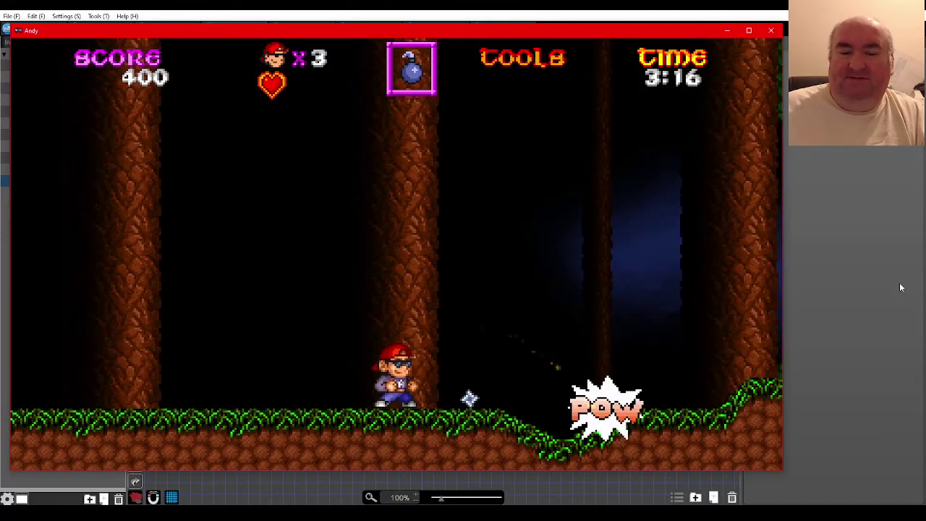
key(Left)
key(x)
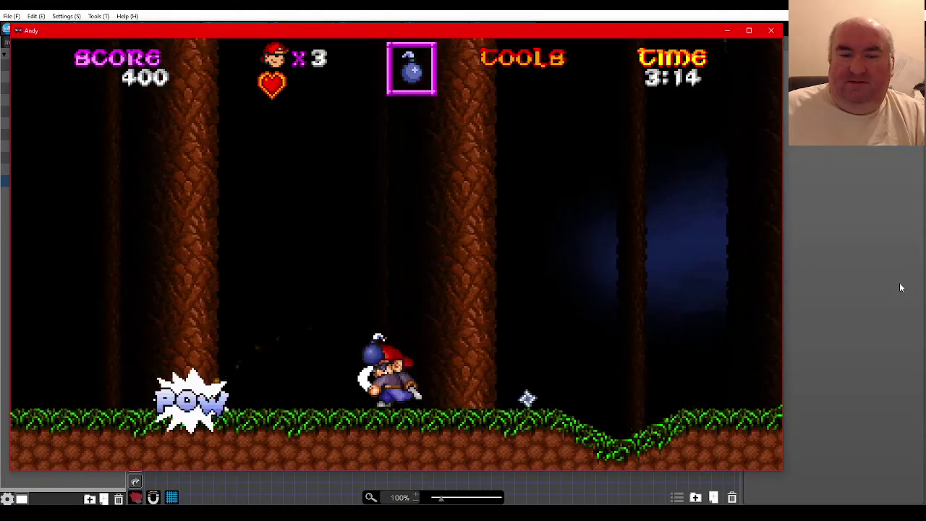
Collect the throwing star pickup with Andy and test throwing stars in the test play
key(Right)
key(x)
key(x)
key(Left)
key(x)
key(x)
key(Left)
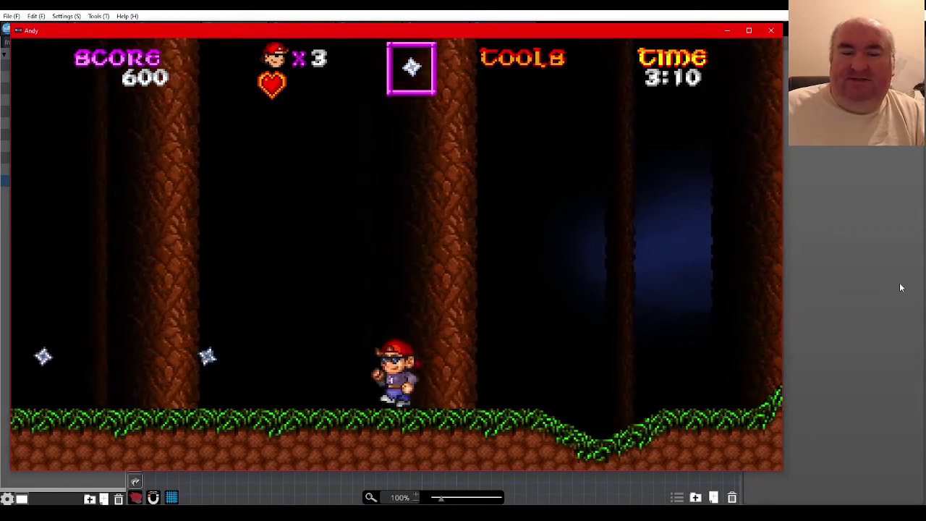
Test throwing stars while Andy crouches, walk him around a little, and end the test play
key(Right)
key(Down)
key(x)
key(x)
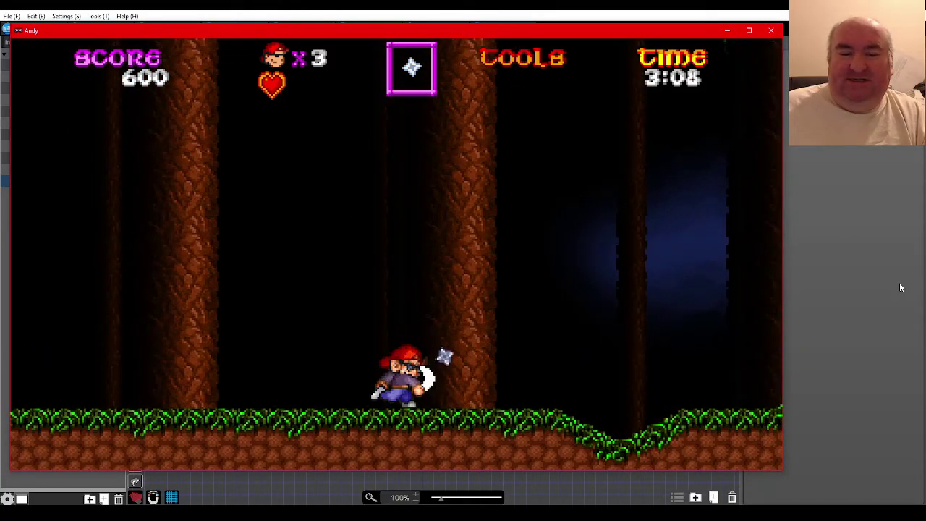
key(x)
key(Right)
key(Down)
key(x)
key(x)
key(x)
key(x)
key(Left)
key(Left)
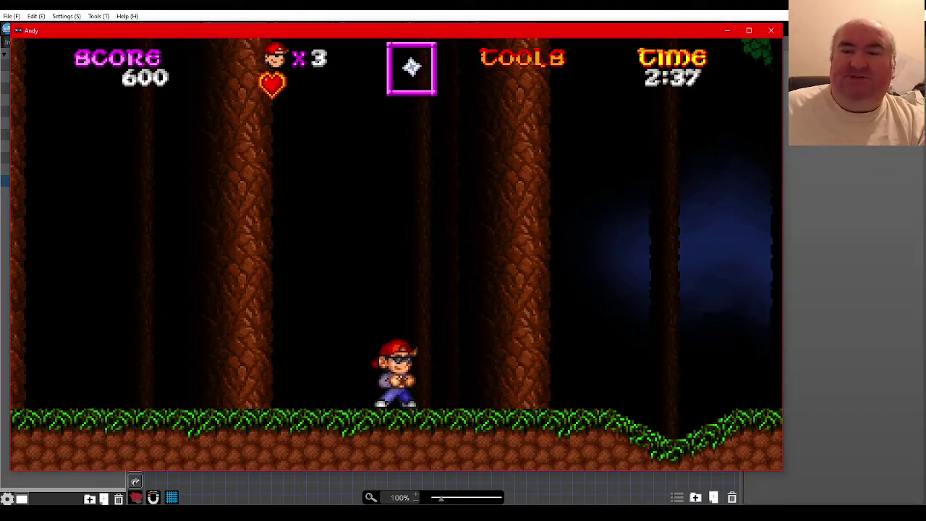
mouse_move(503, 513)
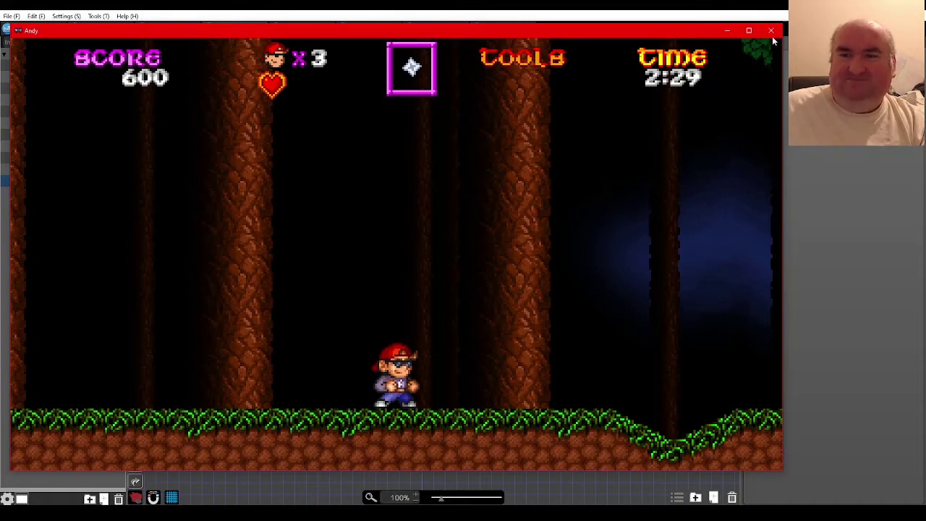
key(Escape)
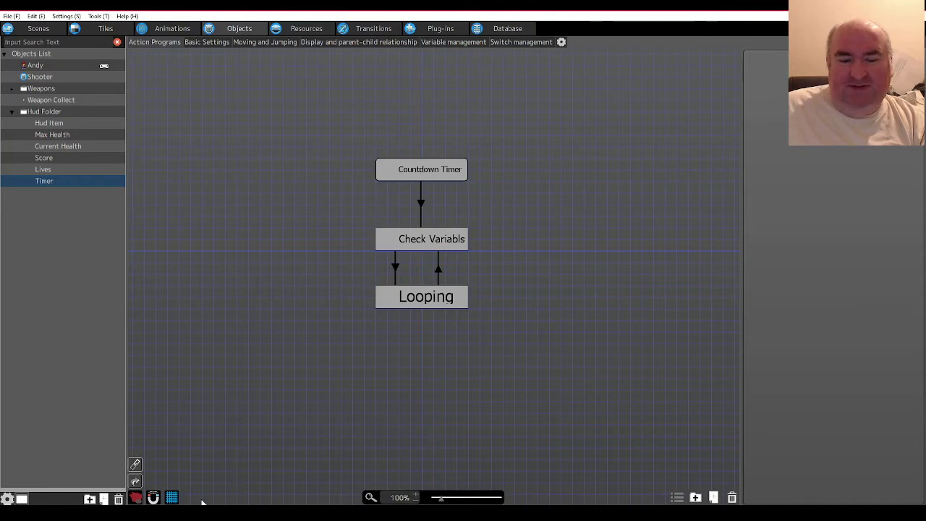
Switch to the Steam community discussion with the replies explaining the minutes and seconds timer variables
key(alt+Tab)
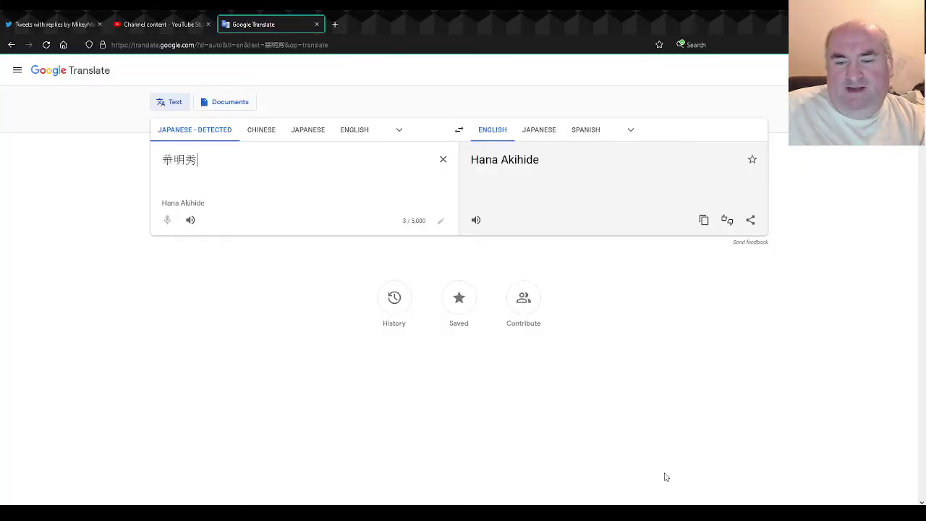
key(alt+Tab)
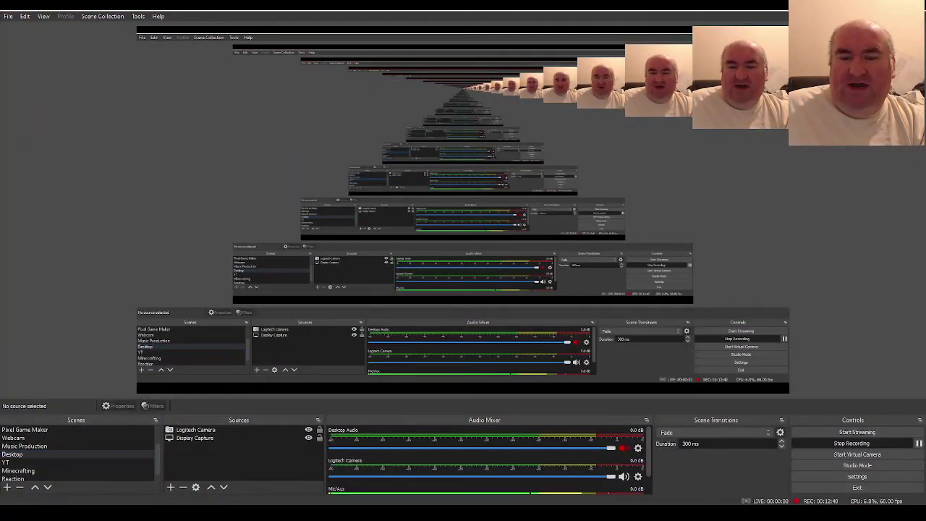
key(alt+Tab)
key(alt+Tab)
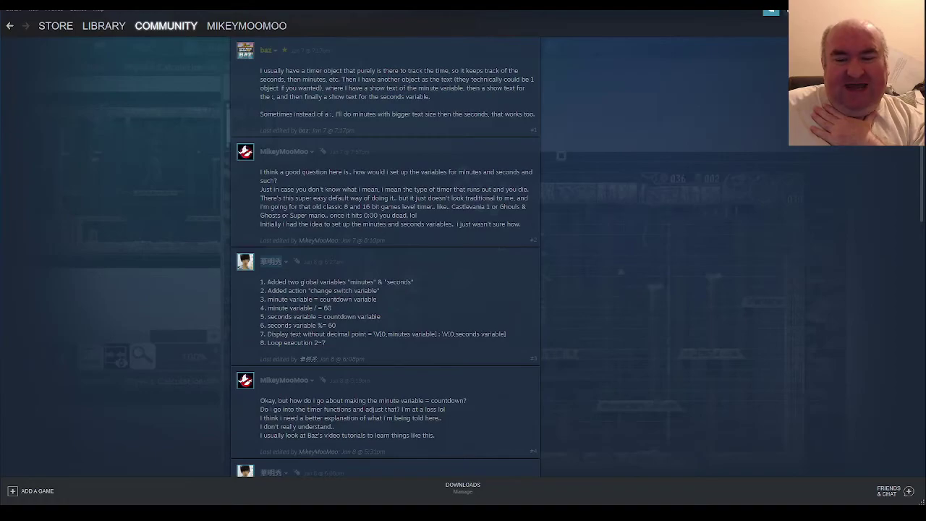
Switch to OBS and make the Webcam scene active
click(80, 514)
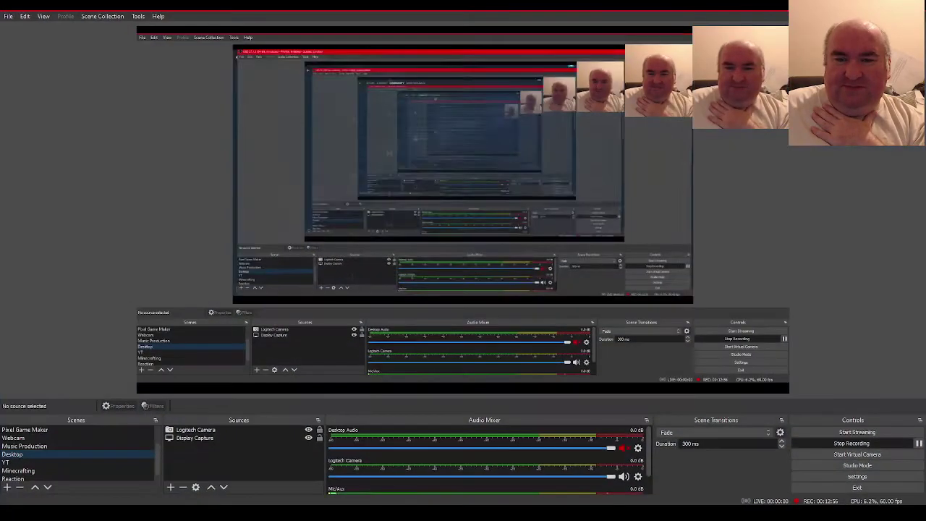
click(36, 438)
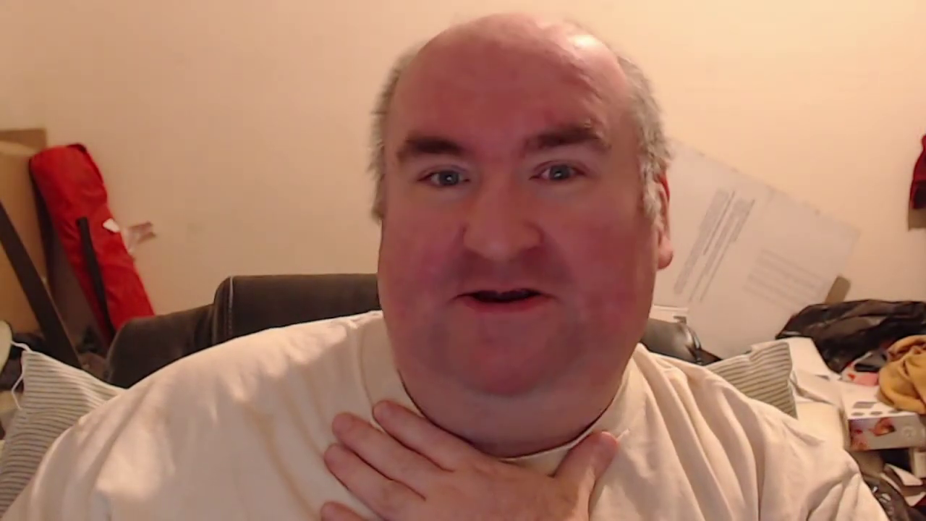